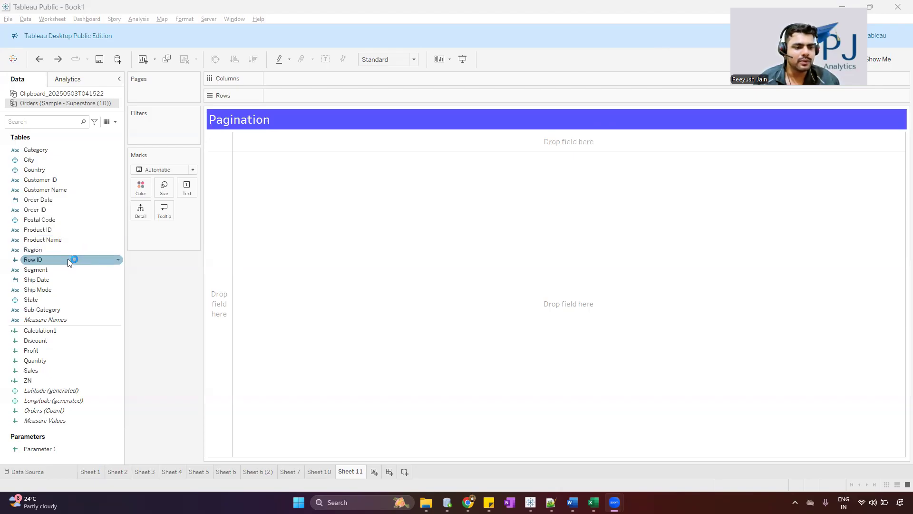
# Build the table rows from Category, Sub-Category, Customer Name and Product Name, adding all members when asked
pyautogui.moveTo(66, 152); pyautogui.dragTo(351, 96)
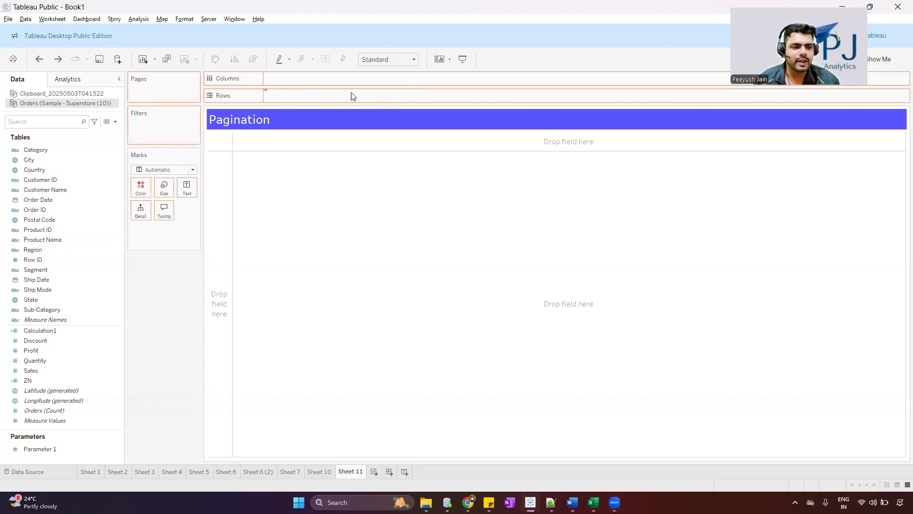
pyautogui.moveTo(56, 309); pyautogui.dragTo(447, 93)
pyautogui.moveTo(80, 245); pyautogui.dragTo(509, 98)
pyautogui.moveTo(43, 239); pyautogui.dragTo(560, 98)
pyautogui.click(466, 245)
# Add Product ID after Product Name and Row ID before Category in the rows, including all members of both
pyautogui.moveTo(71, 230); pyautogui.dragTo(663, 91)
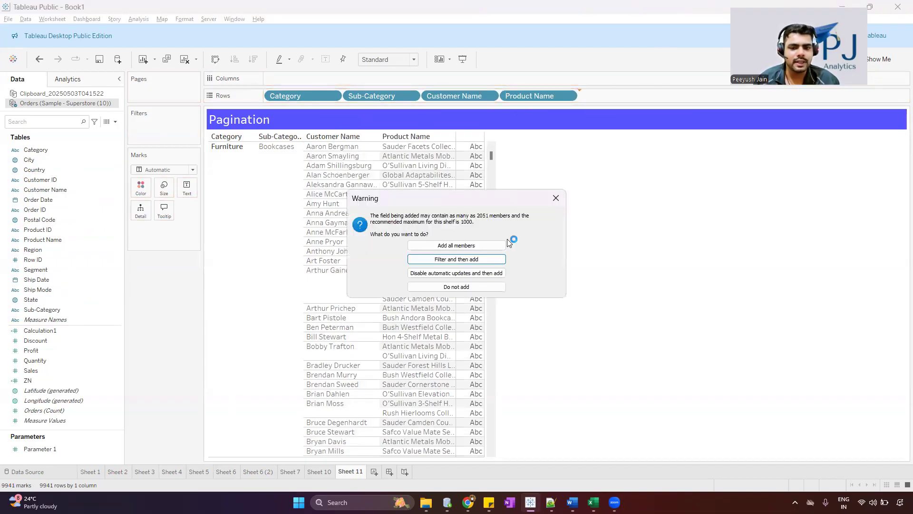
pyautogui.click(472, 242)
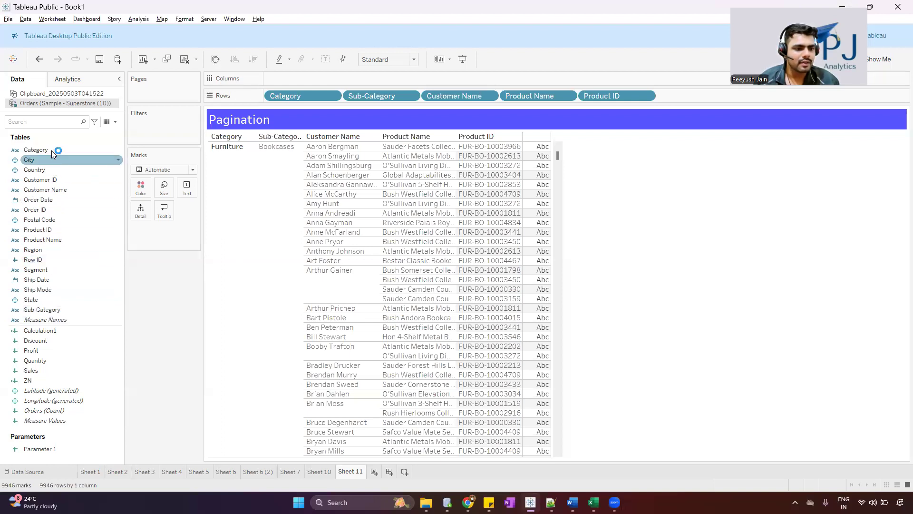
pyautogui.moveTo(49, 252); pyautogui.dragTo(267, 95)
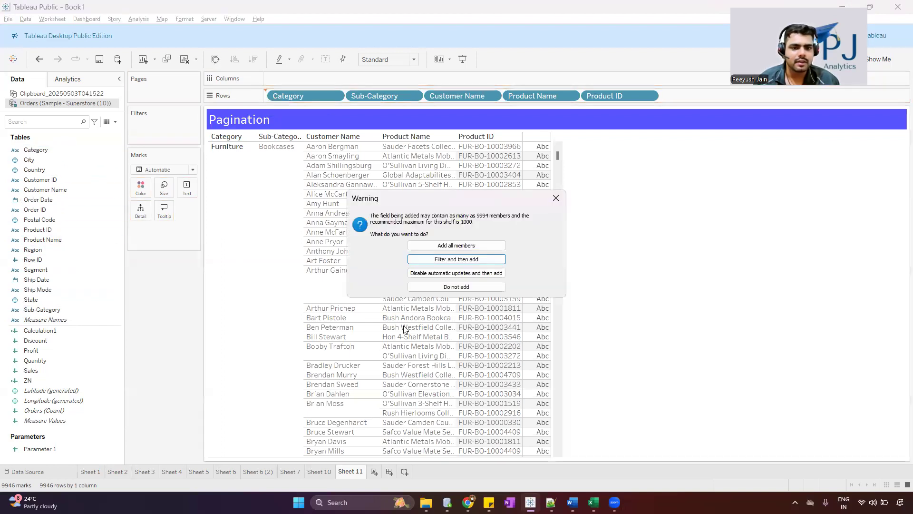
pyautogui.click(468, 246)
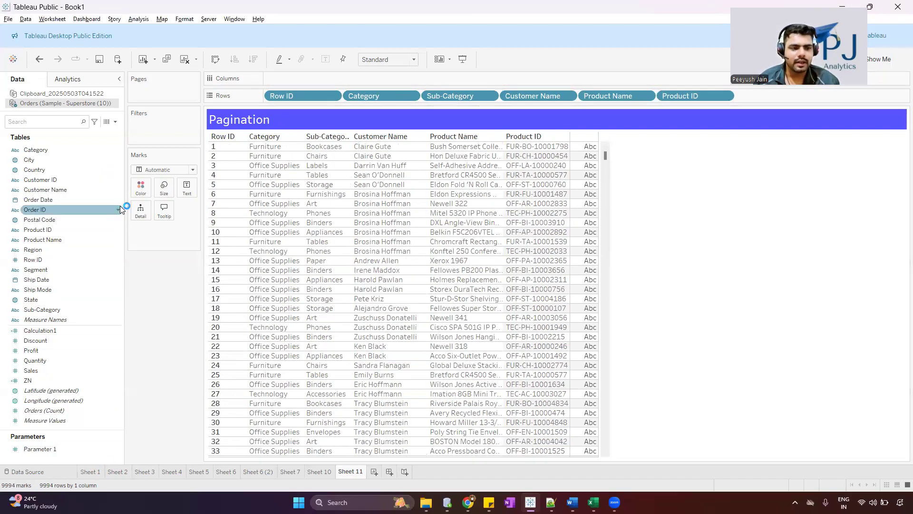
# Start a new parameter named Page Size with the Integer data type
pyautogui.click(117, 124)
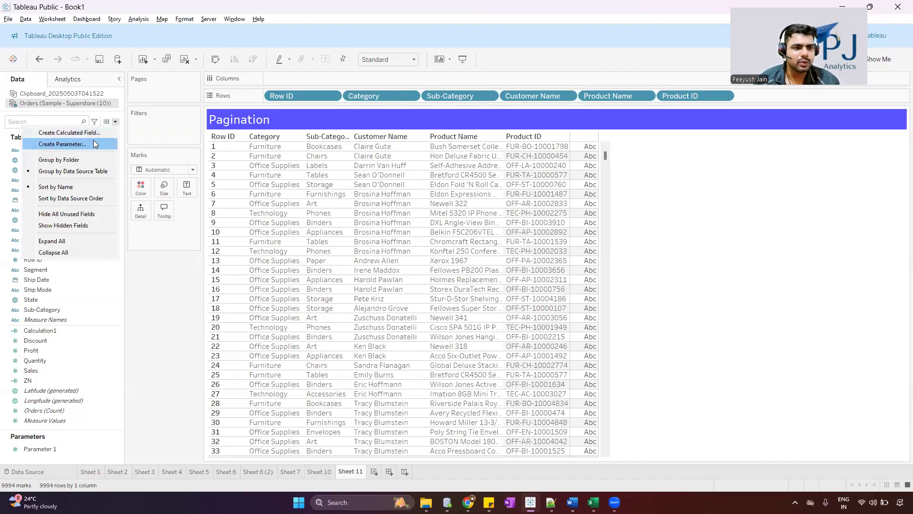
pyautogui.click(93, 144)
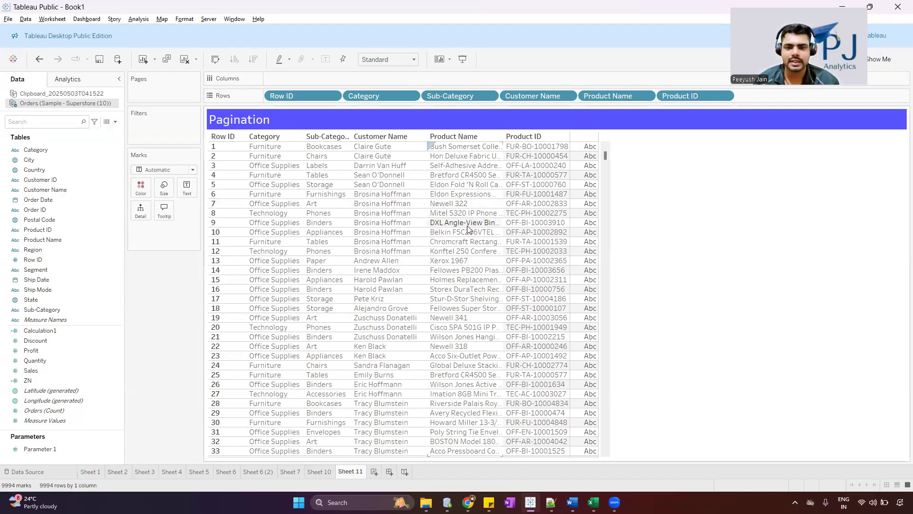
pyautogui.hotkey('ctrl', 'a')
pyautogui.write('Pa')
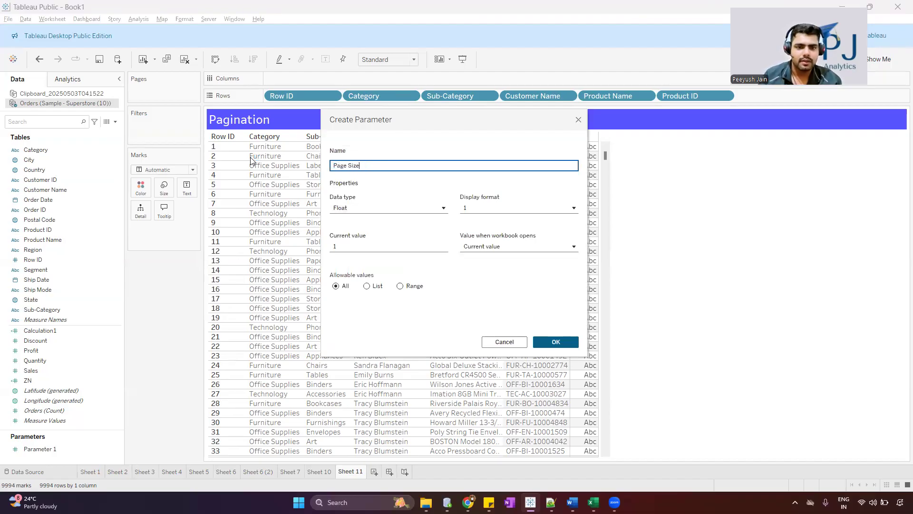
pyautogui.write('ge Size')
pyautogui.click(427, 208)
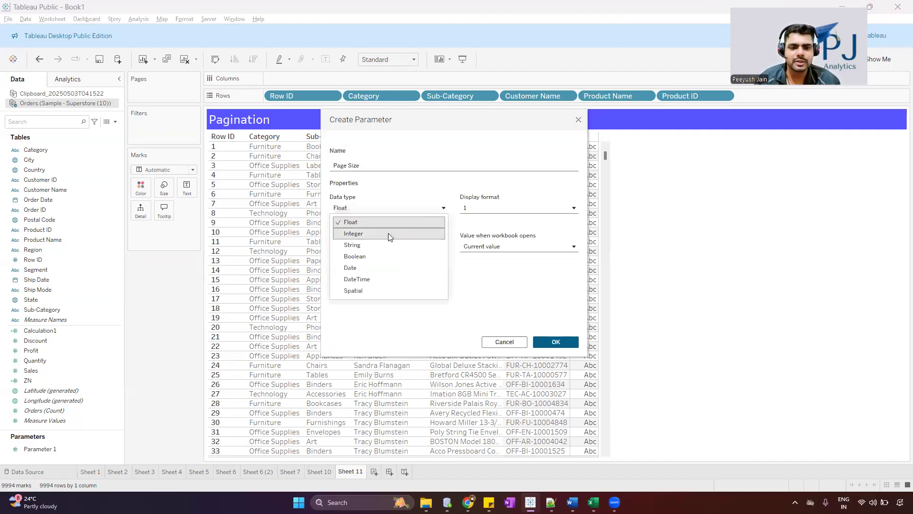
pyautogui.click(396, 232)
pyautogui.moveTo(456, 112); pyautogui.dragTo(519, 71)
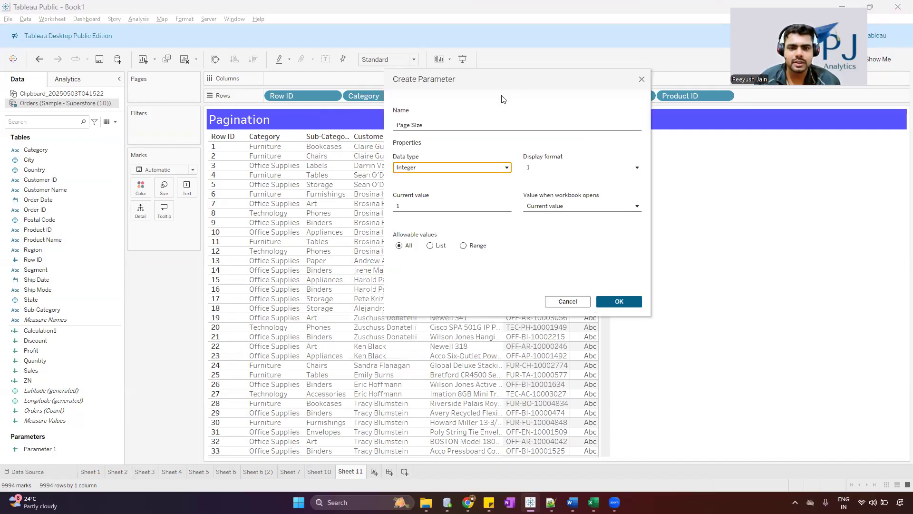
# Restrict the Page Size parameter to a range from 10 to 100 with a step size, and create it
pyautogui.click(463, 245)
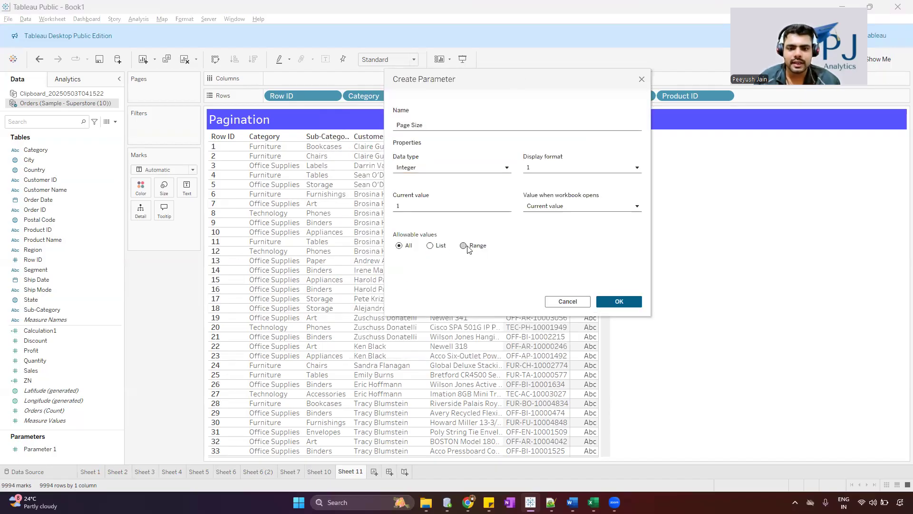
pyautogui.click(399, 273)
pyautogui.click(399, 294)
pyautogui.click(469, 275)
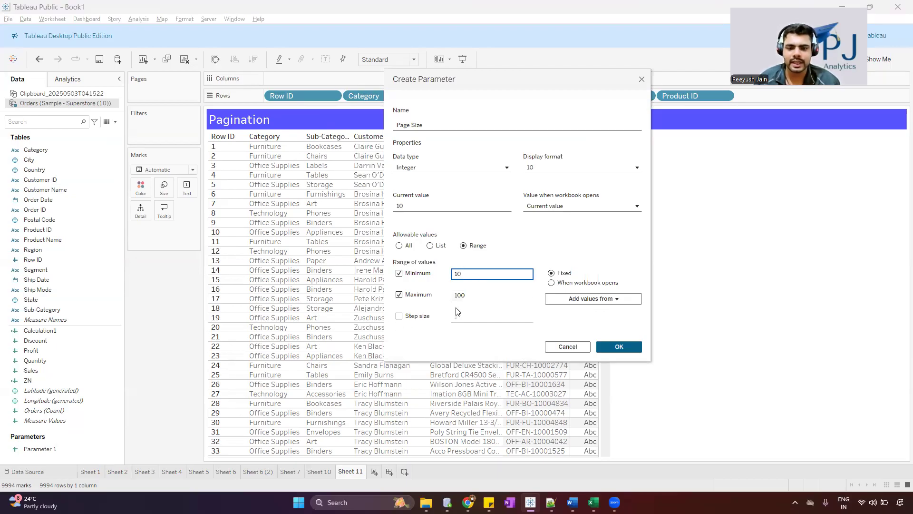
pyautogui.click(399, 316)
pyautogui.click(478, 316)
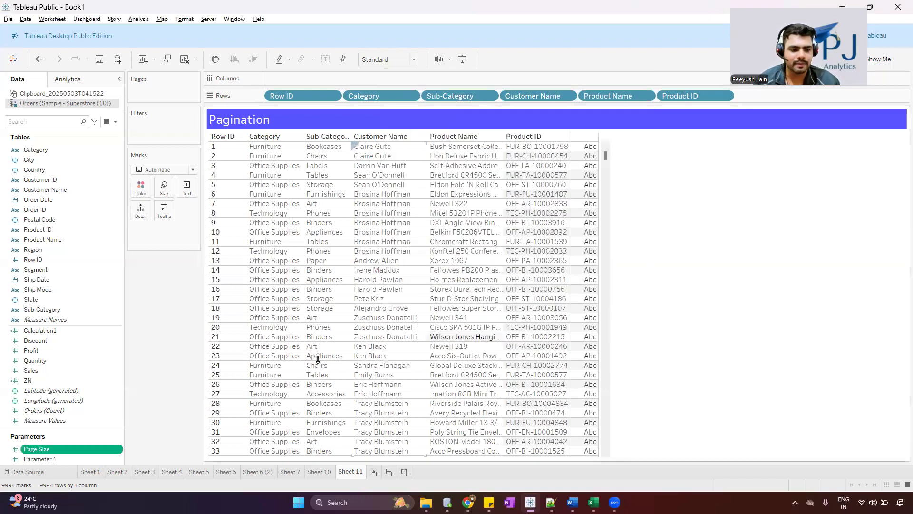
# Show the control for the Page Size parameter on the sheet
pyautogui.rightClick(75, 454)
pyautogui.click(129, 283)
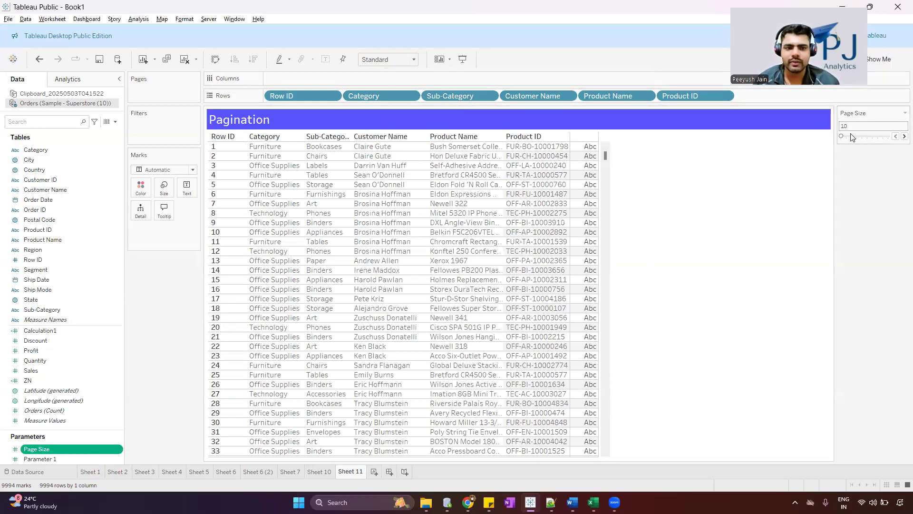
# Try the Page Size control by raising the value to 40 and returning it to 10
pyautogui.click(904, 136)
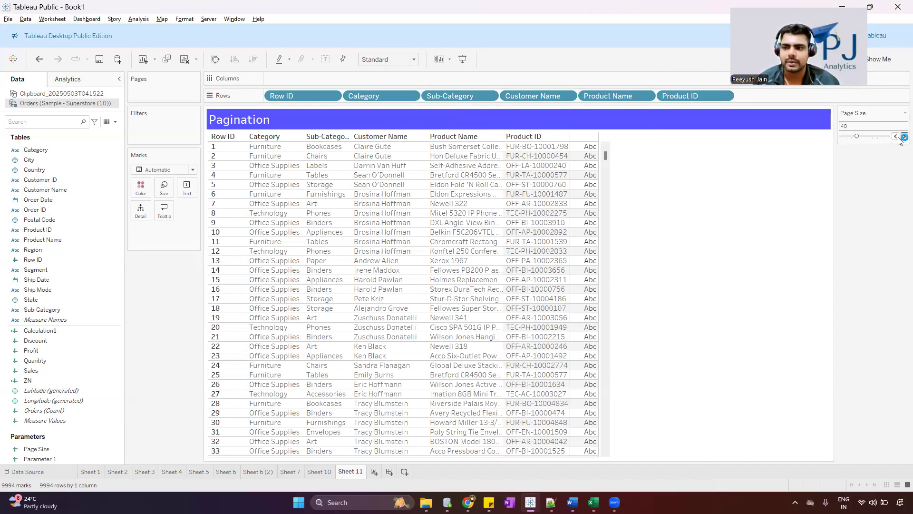
pyautogui.click(896, 137)
pyautogui.click(896, 136)
pyautogui.click(896, 137)
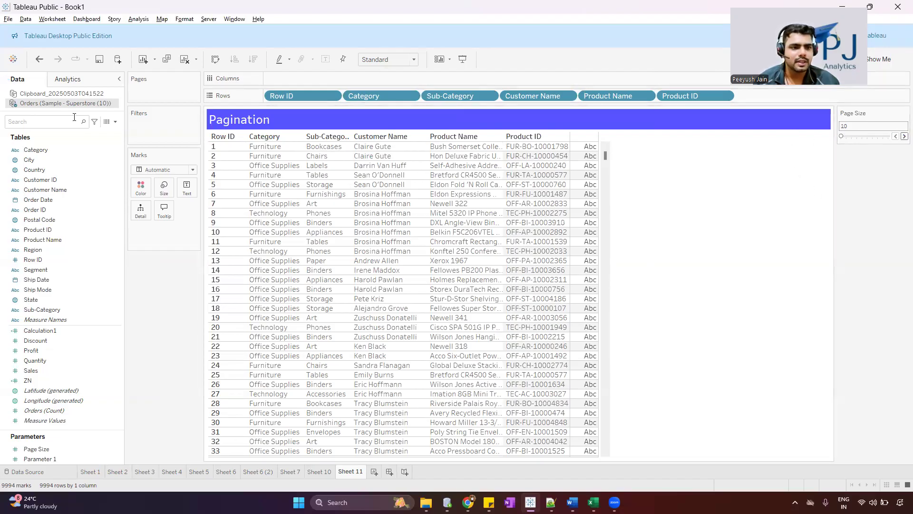
# Create a calculated field named index Func with the formula INDEX()
pyautogui.click(117, 123)
pyautogui.click(89, 131)
pyautogui.write('index Func')
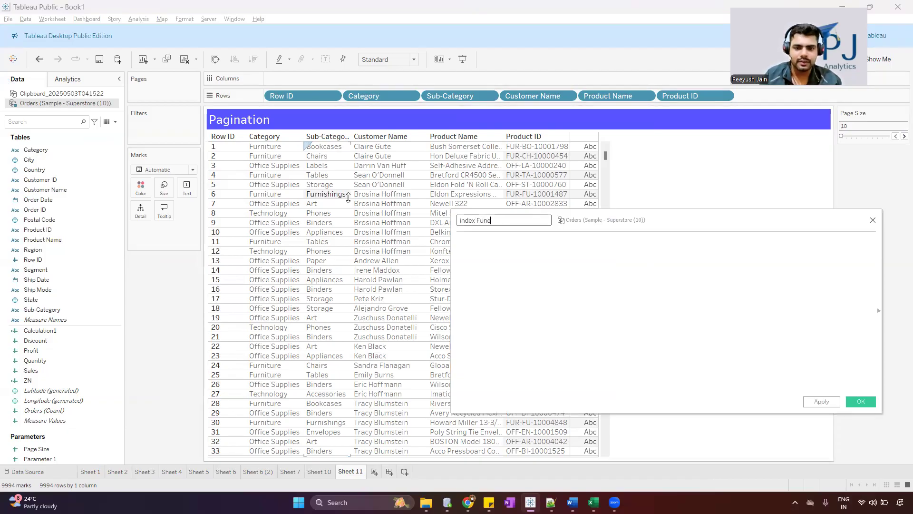
pyautogui.press('Tab')
pyautogui.write('INDEX()')
pyautogui.press('Return')
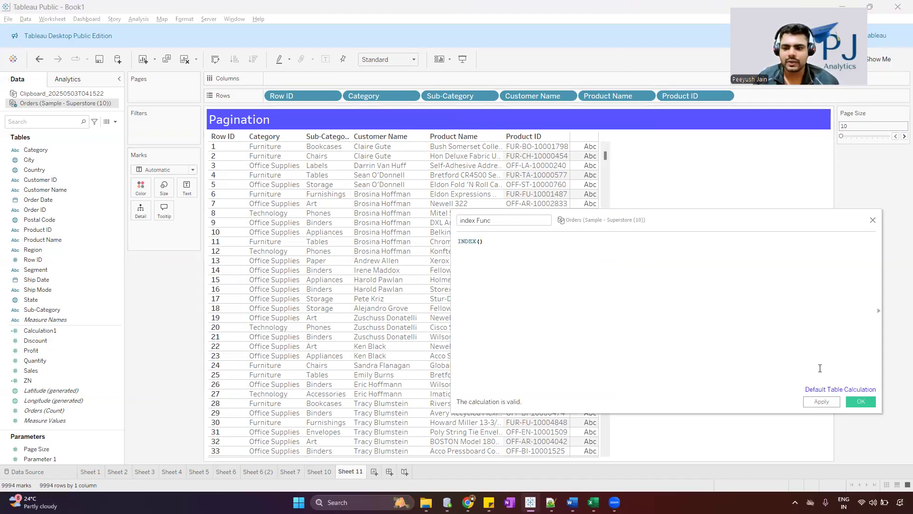
pyautogui.click(867, 401)
# Convert index Func to discrete and place it in the rows between Row ID and Category
pyautogui.rightClick(51, 350)
pyautogui.click(92, 250)
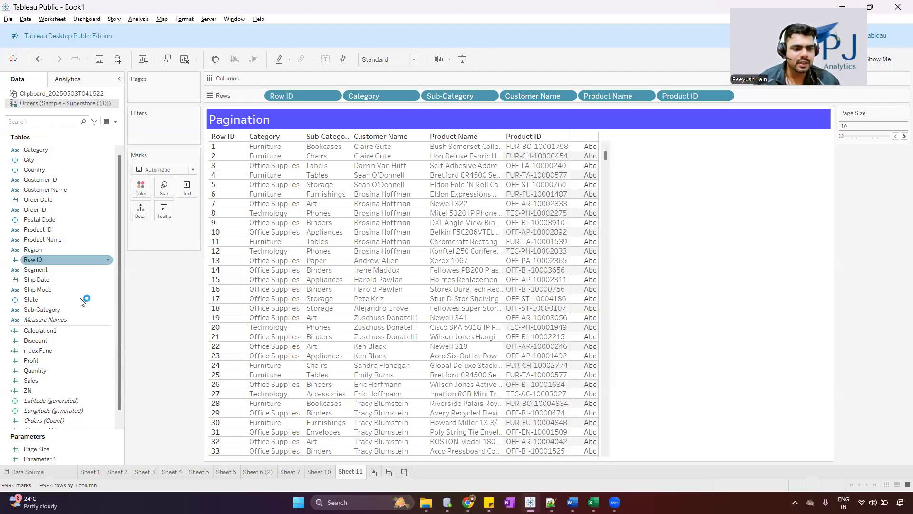
pyautogui.moveTo(53, 350)
pyautogui.mouseDown()
pyautogui.moveTo(361, 97)
pyautogui.moveTo(352, 97)
pyautogui.mouseUp()
# Compare the index Func values with the Row ID values down the table
pyautogui.click(262, 148)
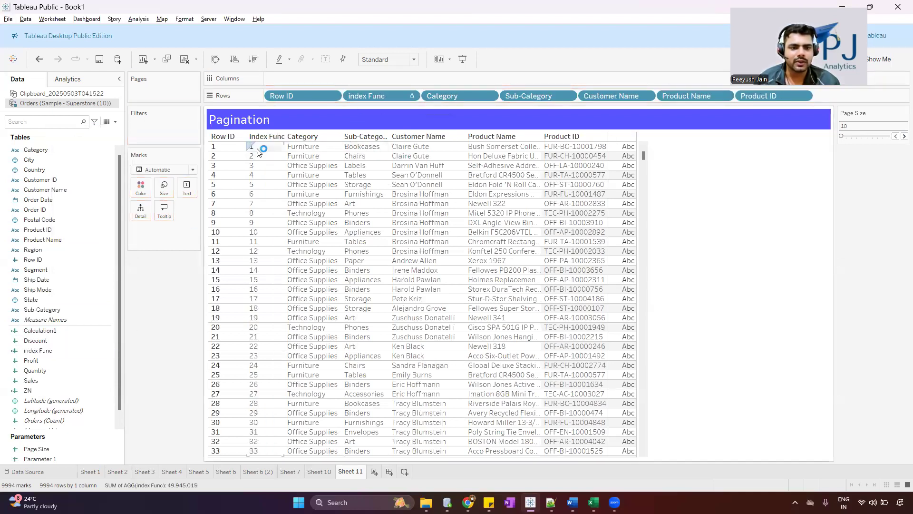
pyautogui.scroll(-15, 259, 216)
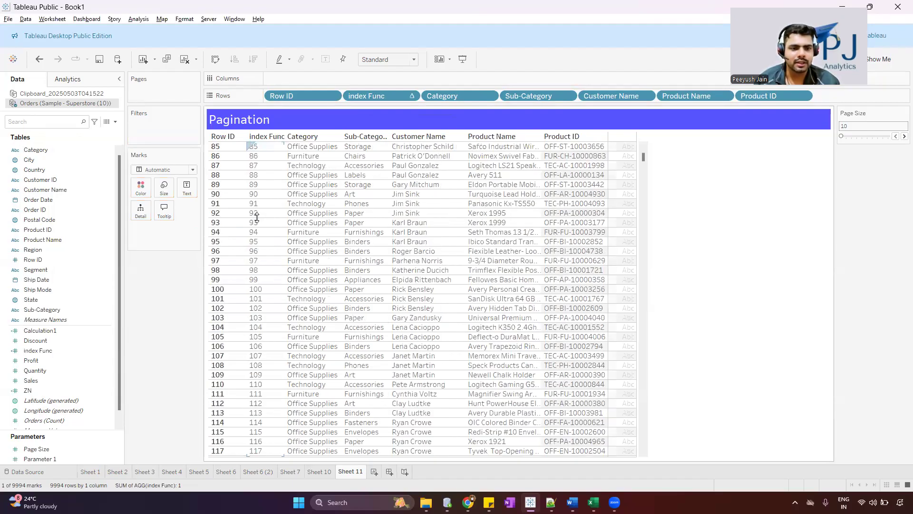
pyautogui.scroll(5, 269, 214)
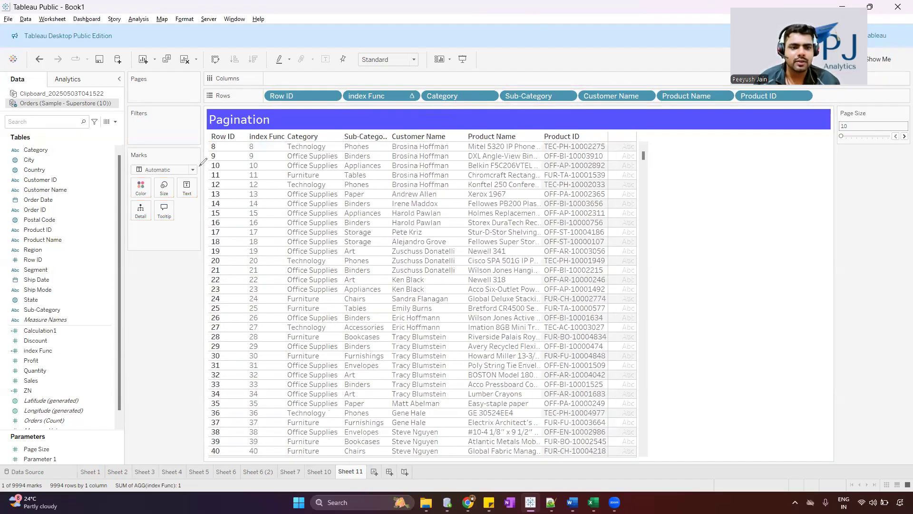
pyautogui.moveTo(230, 144); pyautogui.dragTo(224, 173)
pyautogui.moveTo(263, 146); pyautogui.dragTo(260, 169)
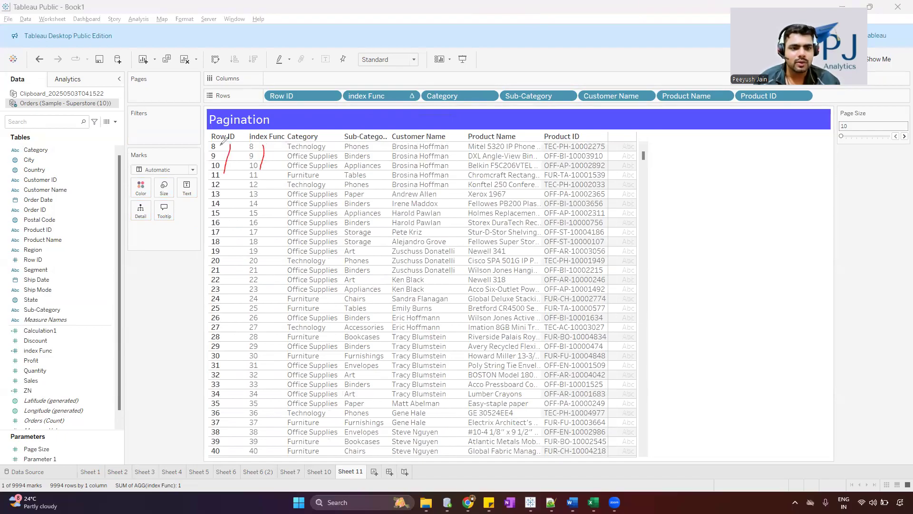
pyautogui.moveTo(208, 142); pyautogui.dragTo(265, 141)
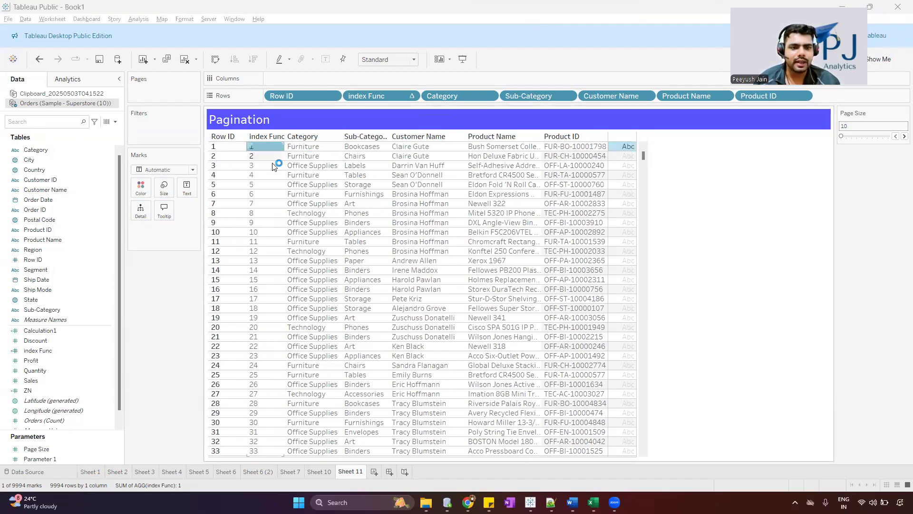
pyautogui.click(268, 146)
pyautogui.scroll(-3, 269, 148)
pyautogui.scroll(3, 268, 148)
# Start a calculated field named Page Number with the formula [index Func]/[Page Size]
pyautogui.click(115, 122)
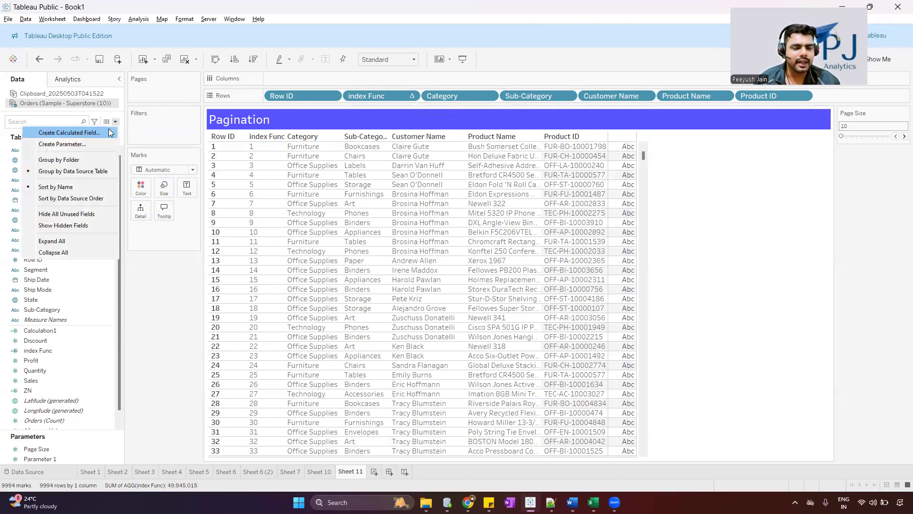
pyautogui.click(57, 131)
pyautogui.write('Page Numbe')
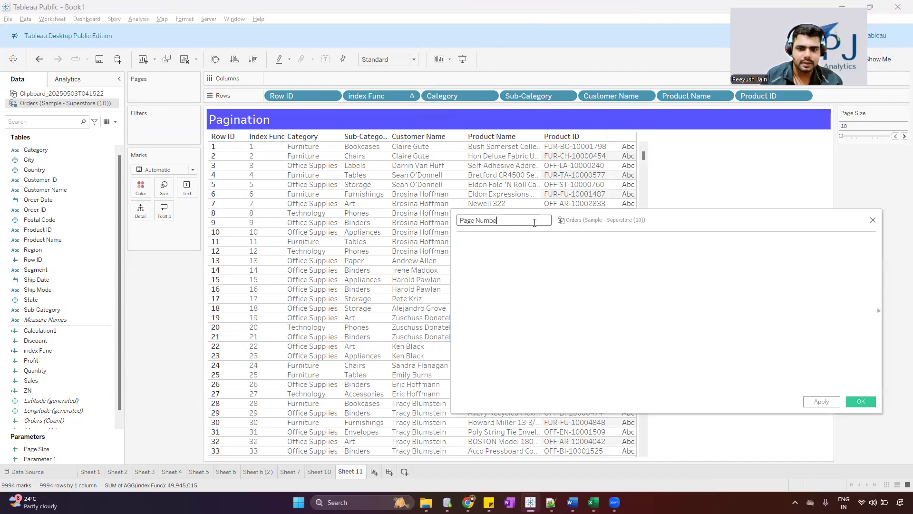
pyautogui.write('d')
pyautogui.press('Return')
pyautogui.write('/pag')
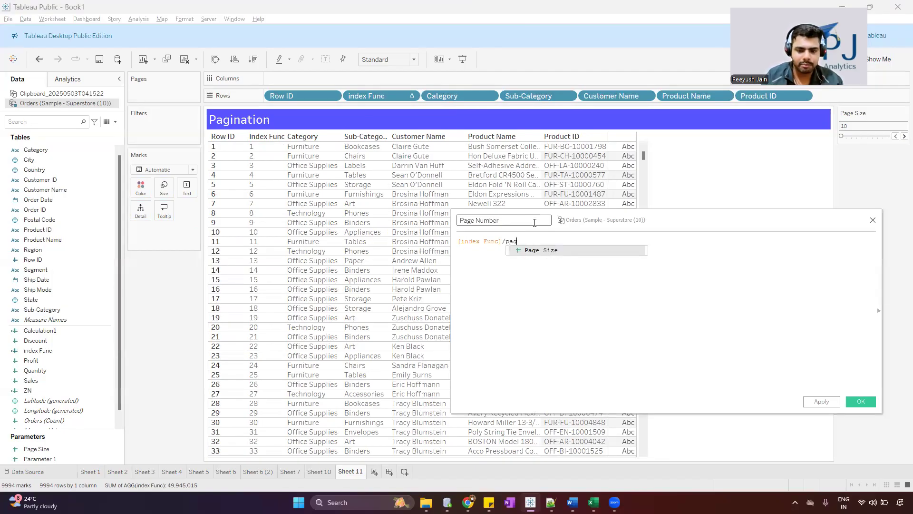
pyautogui.write('e')
pyautogui.press('Return')
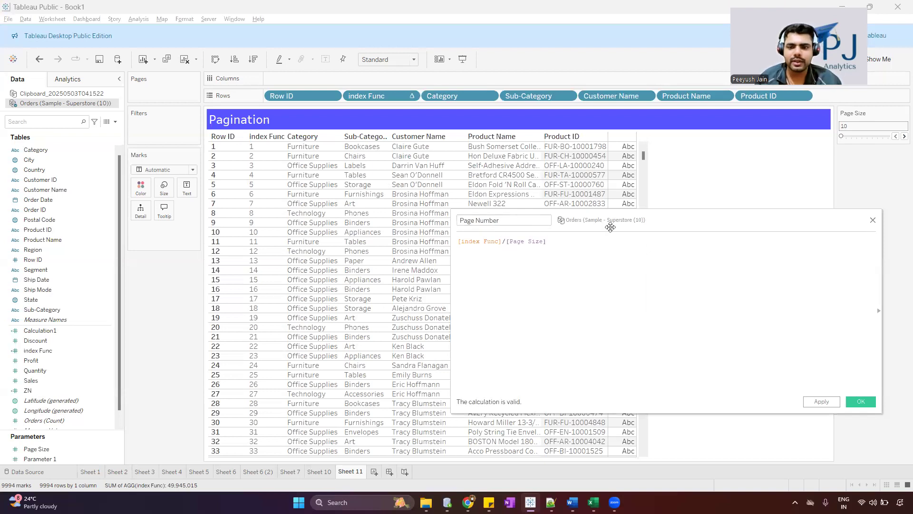
pyautogui.moveTo(602, 219); pyautogui.dragTo(525, 209)
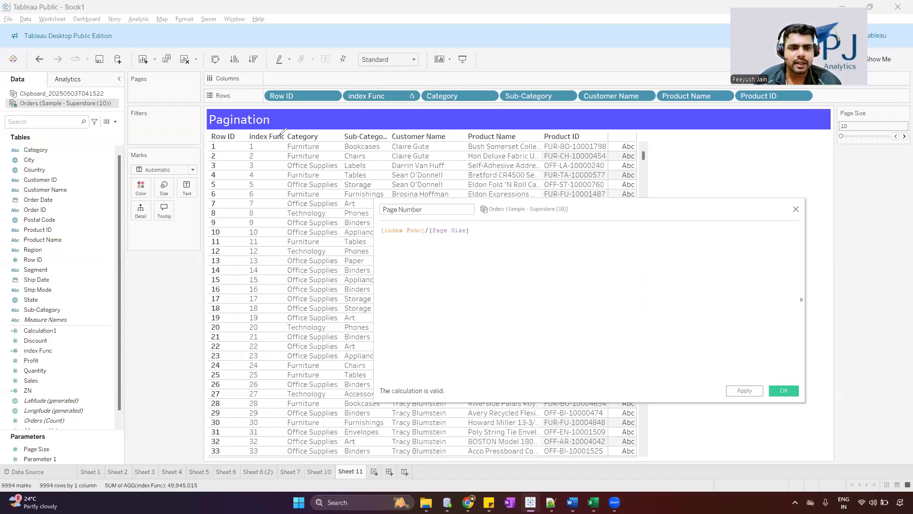
pyautogui.moveTo(261, 145); pyautogui.dragTo(267, 142)
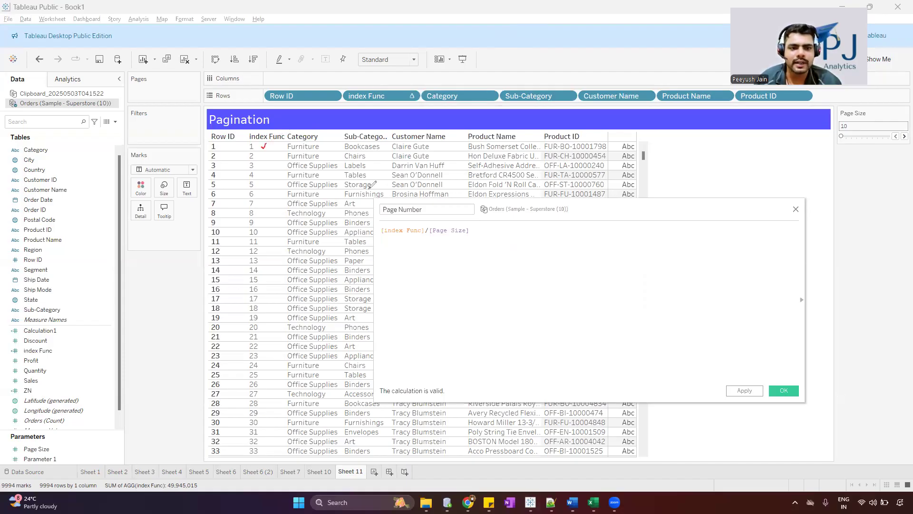
pyautogui.moveTo(433, 240); pyautogui.dragTo(461, 238)
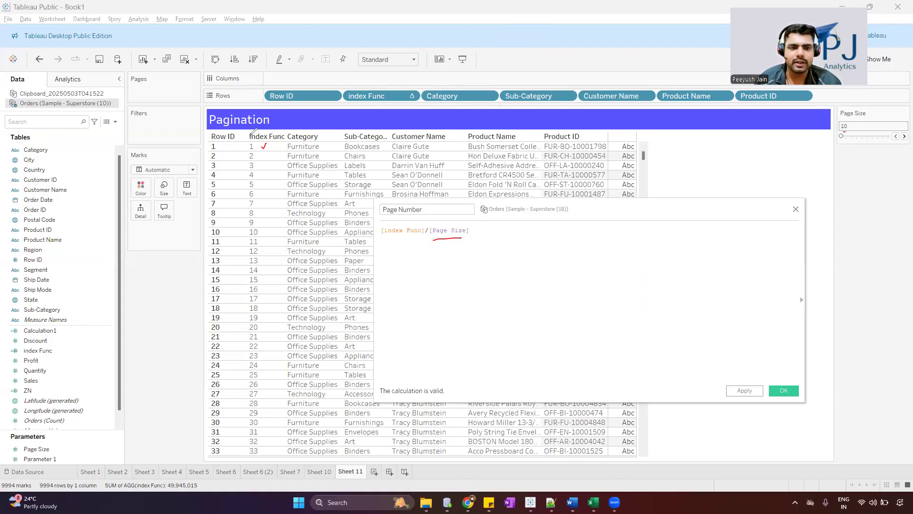
pyautogui.moveTo(493, 233); pyautogui.dragTo(500, 235)
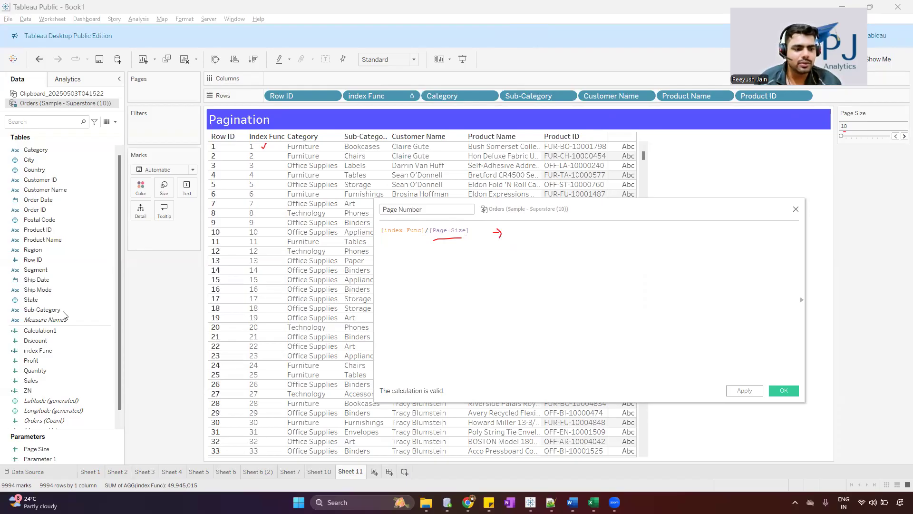
# Complete the Page Number formula as int([index Func]/[Page Size])+1 and save the calculated field
pyautogui.click(490, 237)
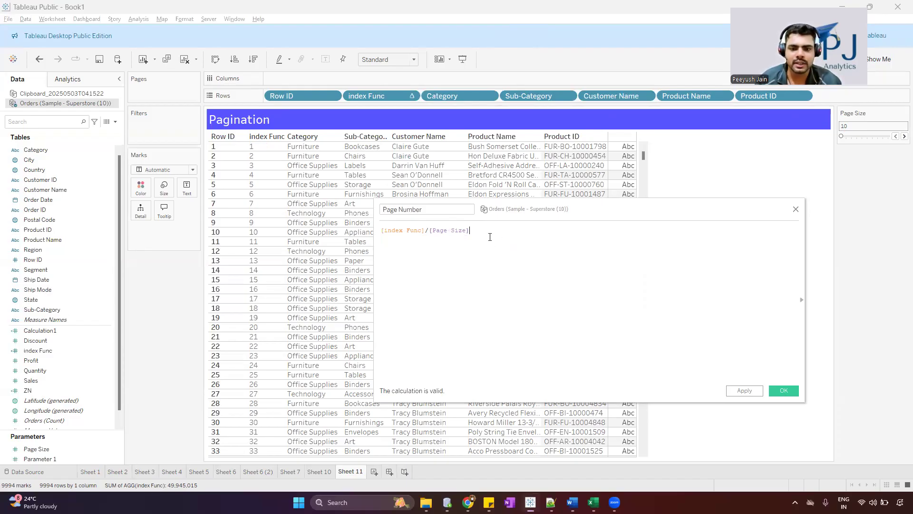
pyautogui.write(')')
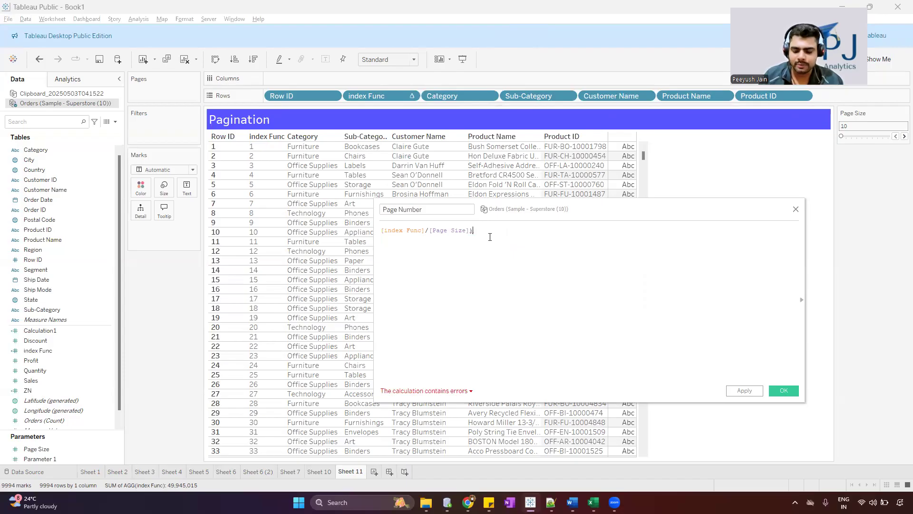
pyautogui.press('Home')
pyautogui.write('(')
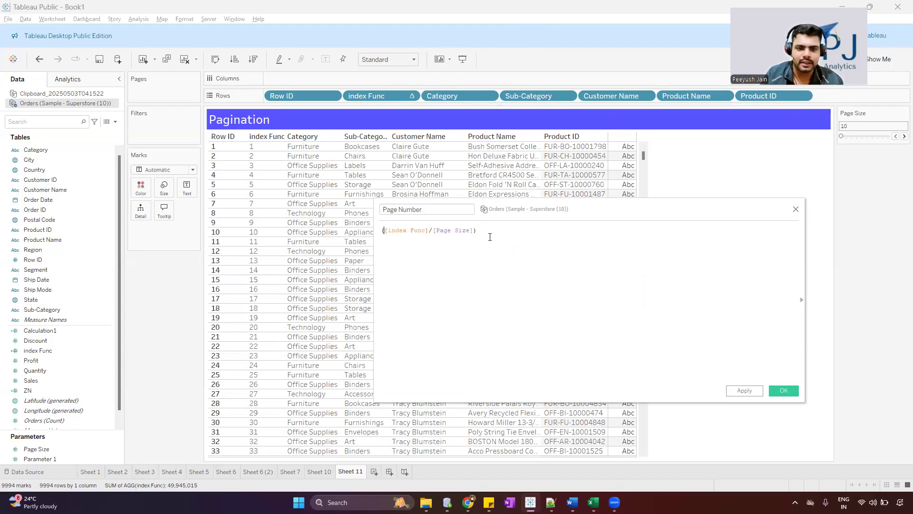
pyautogui.write('int')
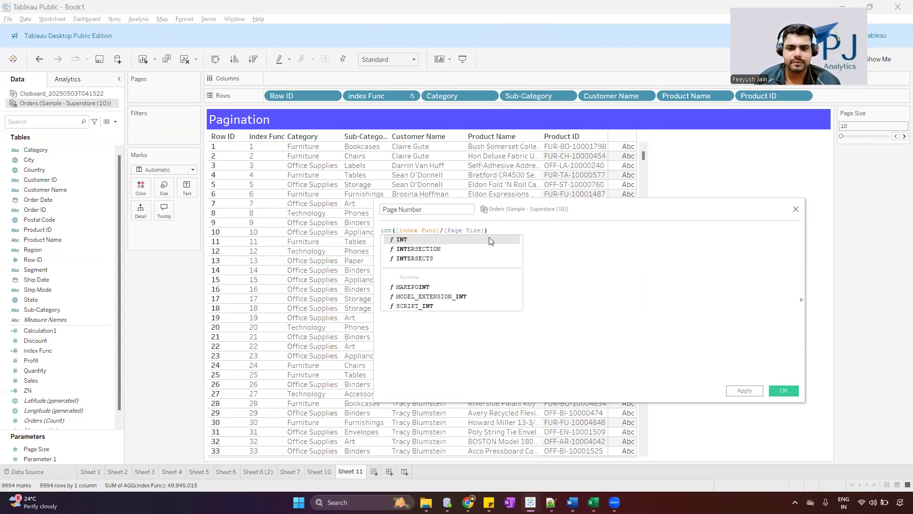
pyautogui.click(512, 238)
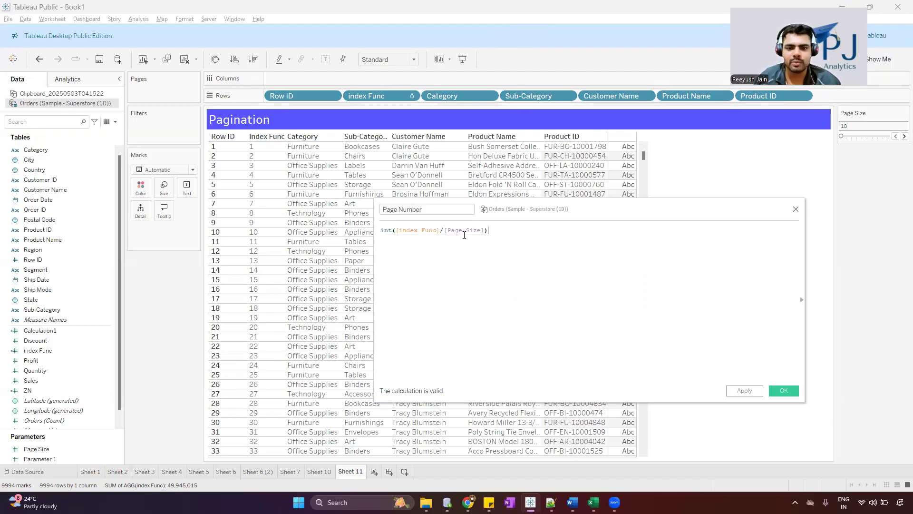
pyautogui.moveTo(509, 235)
pyautogui.mouseDown()
pyautogui.moveTo(378, 229)
pyautogui.moveTo(350, 152)
pyautogui.moveTo(339, 177)
pyautogui.moveTo(344, 157)
pyautogui.moveTo(326, 151)
pyautogui.moveTo(505, 252)
pyautogui.mouseUp()
pyautogui.write('+1')
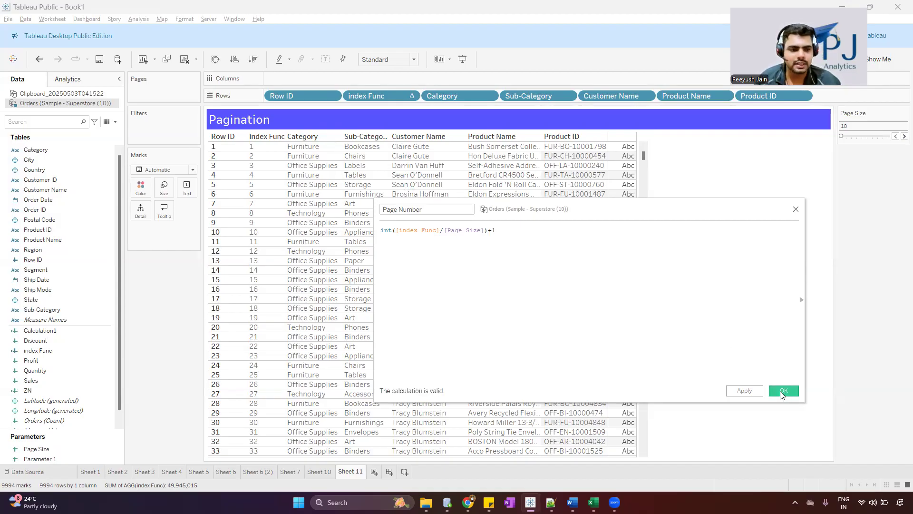
pyautogui.click(783, 391)
# Convert Page Number to discrete and place it in the rows between index Func and Category
pyautogui.moveTo(59, 362); pyautogui.dragTo(421, 94)
pyautogui.rightClick(56, 360)
pyautogui.click(95, 262)
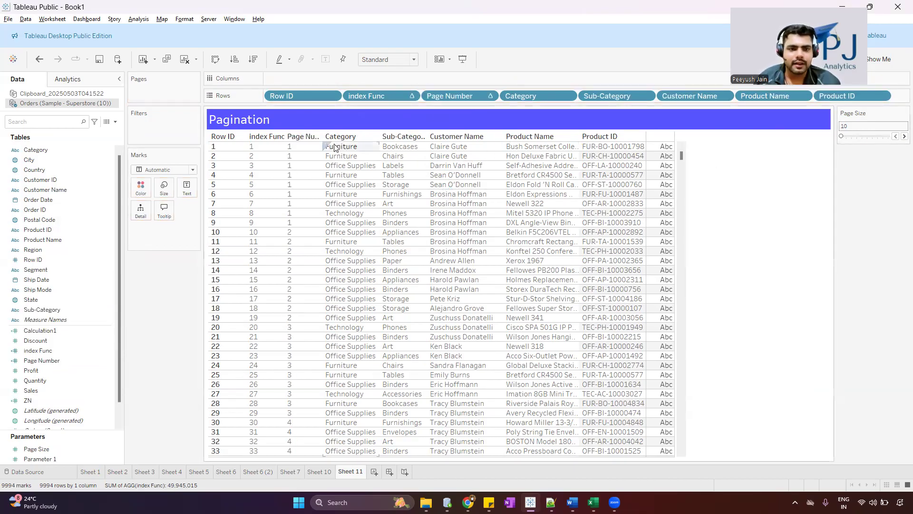
# Compare the Page Number values with the index Func values down the table, checking where each page begins and ends
pyautogui.click(309, 145)
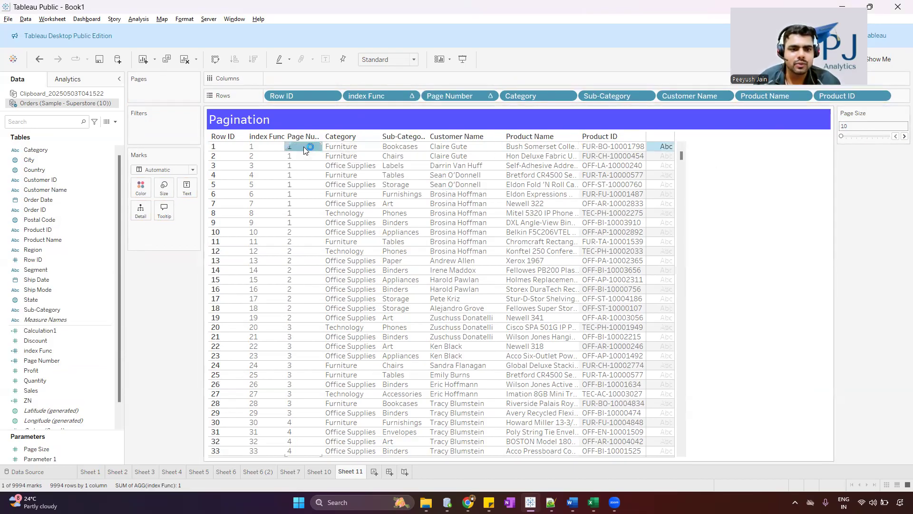
pyautogui.click(263, 148)
pyautogui.keyDown('ctrl'); pyautogui.click(300, 222); pyautogui.keyUp('ctrl')
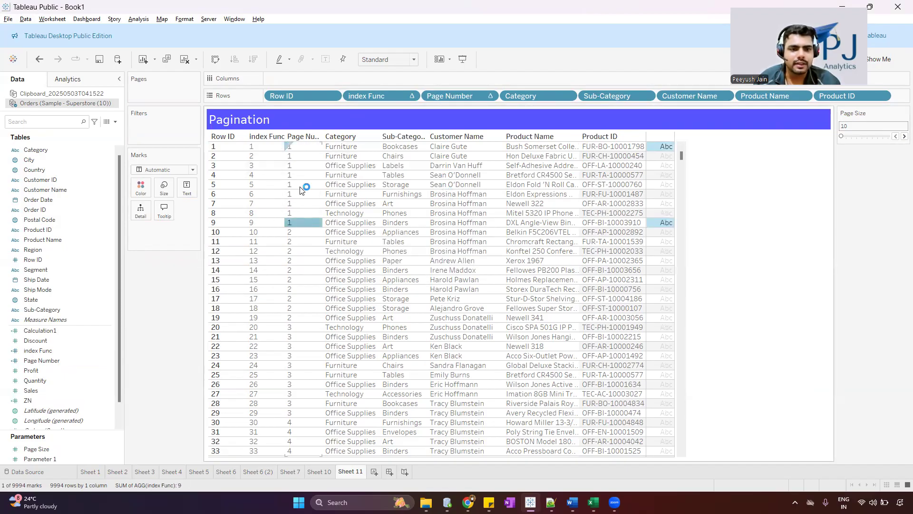
pyautogui.click(264, 233)
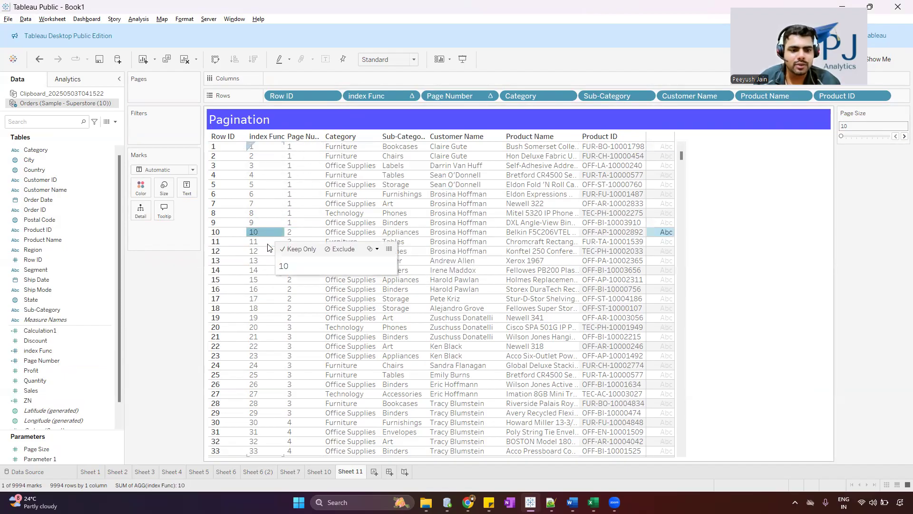
pyautogui.keyDown('shift'); pyautogui.click(264, 321); pyautogui.keyUp('shift')
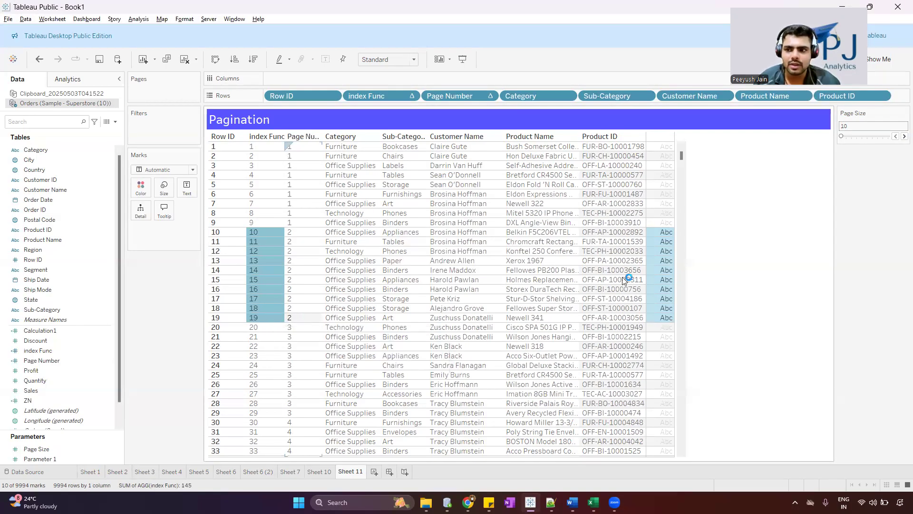
pyautogui.click(705, 230)
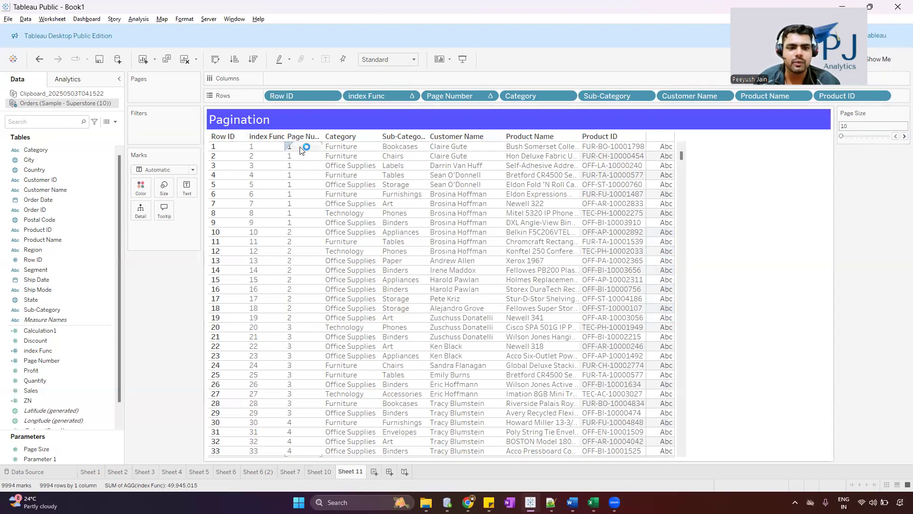
pyautogui.click(253, 146)
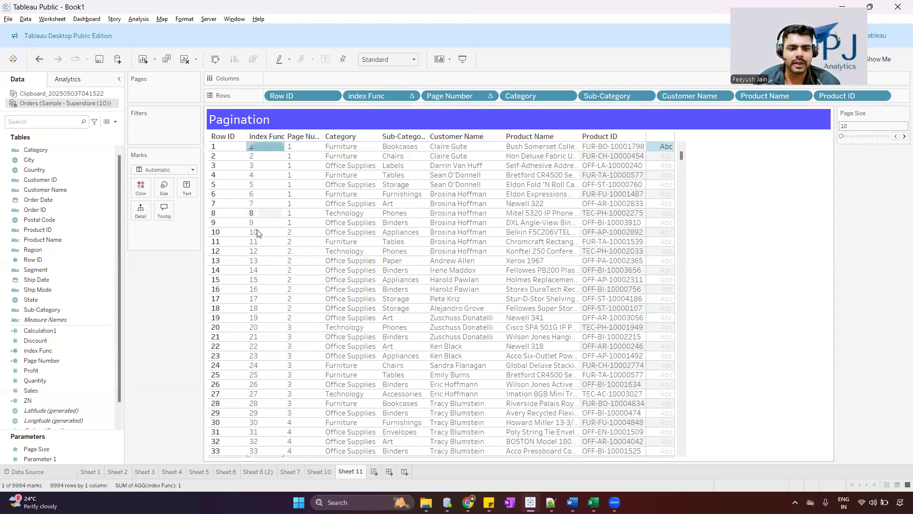
pyautogui.rightClick(71, 329)
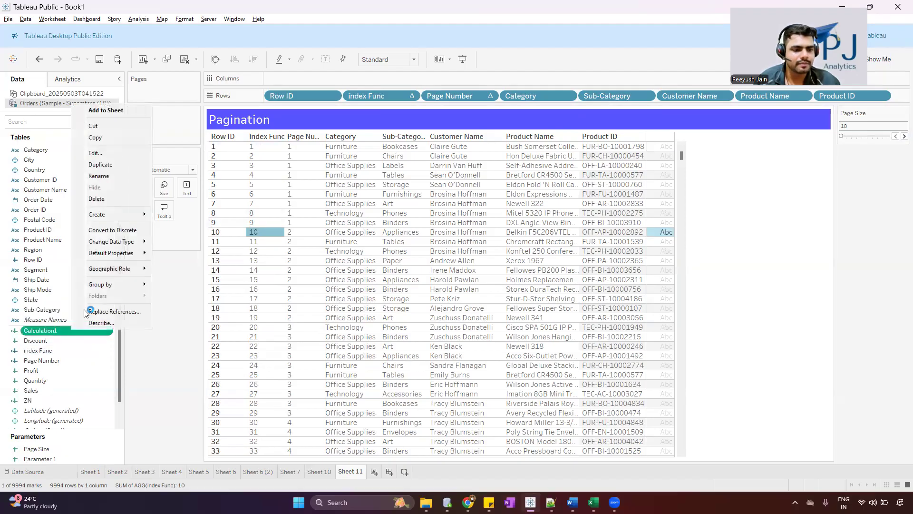
pyautogui.click(123, 155)
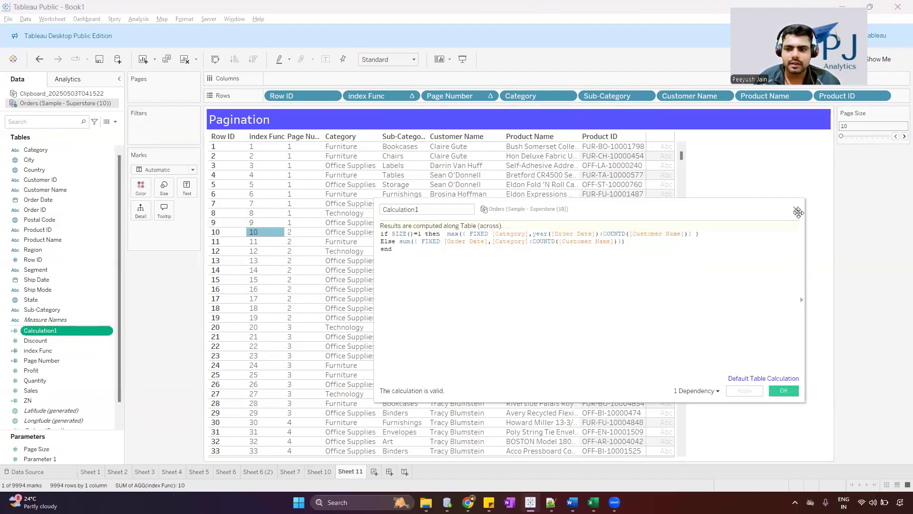
pyautogui.click(796, 210)
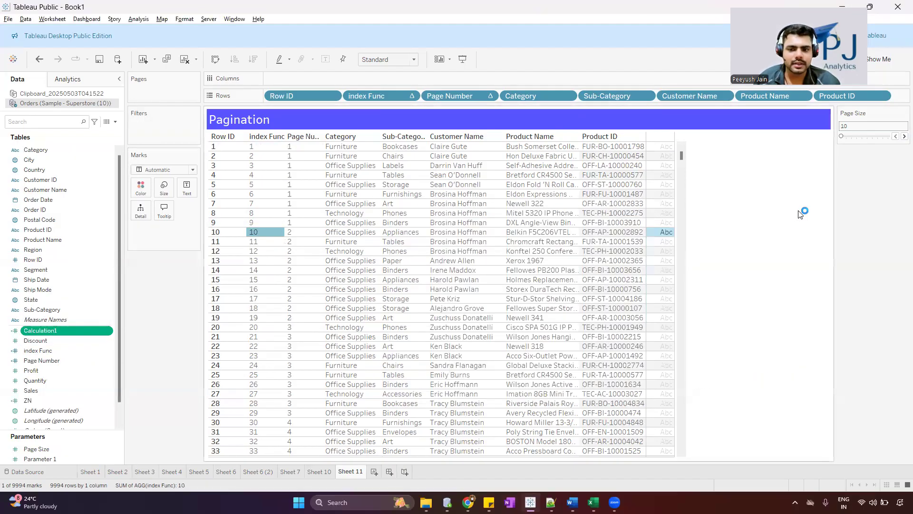
# Open the Page Number calculation for editing and insert two blank lines above its existing formula
pyautogui.rightClick(71, 360)
pyautogui.click(108, 185)
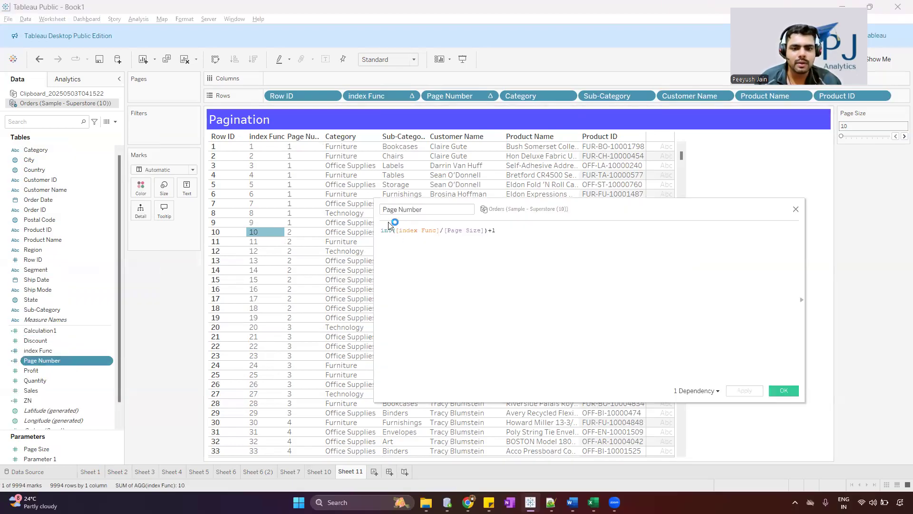
pyautogui.press('Return')
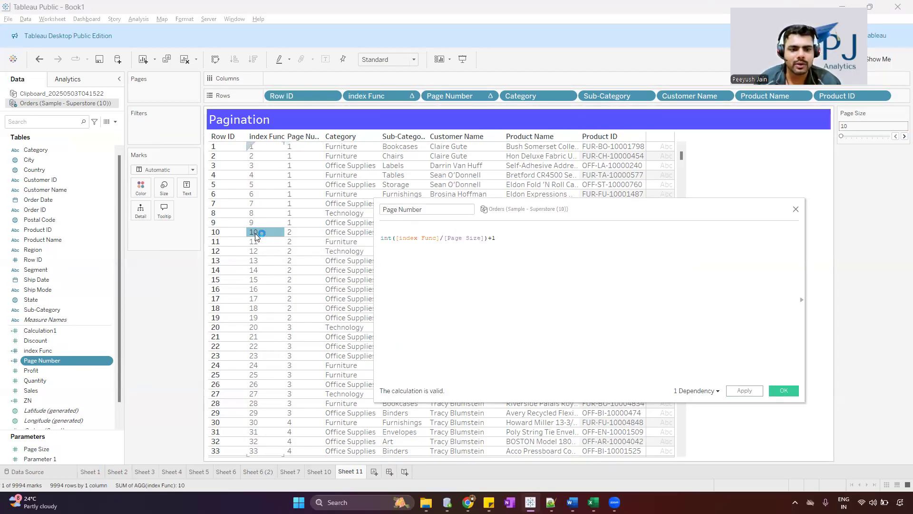
pyautogui.click(261, 233)
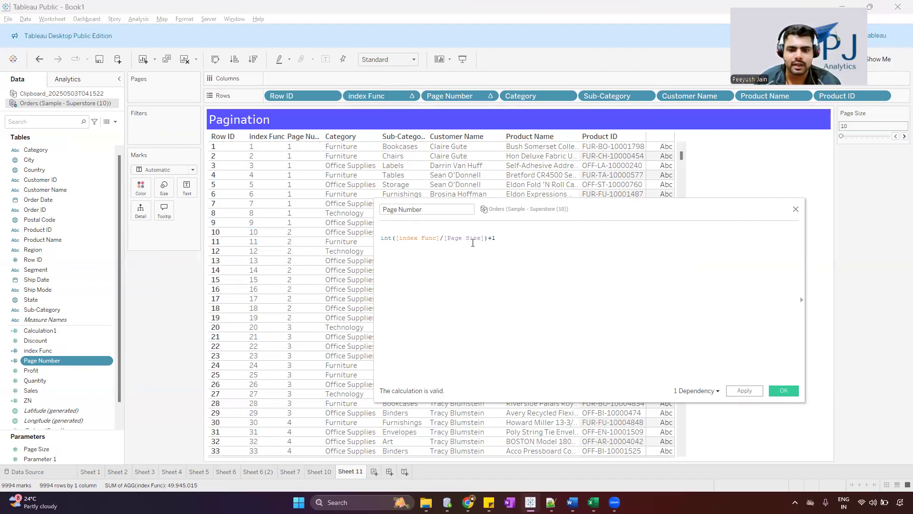
pyautogui.moveTo(488, 239); pyautogui.dragTo(371, 238)
pyautogui.click(493, 243)
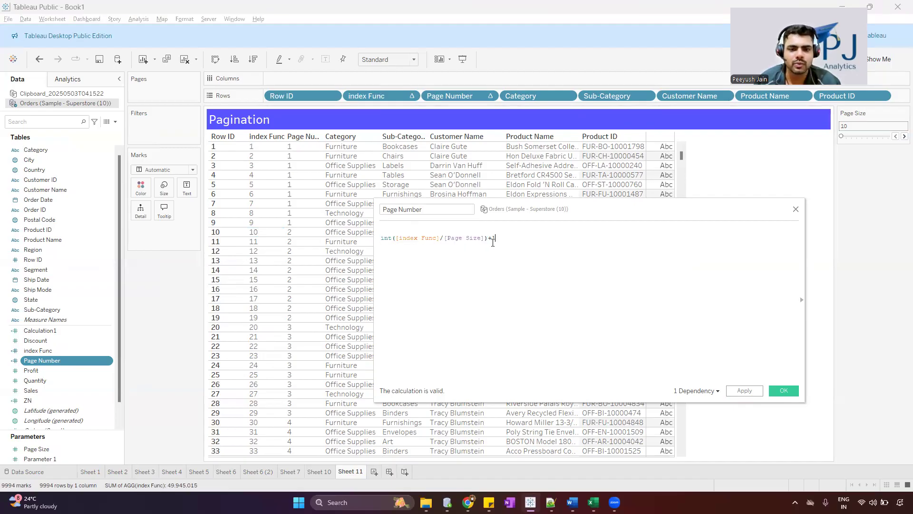
pyautogui.press('Return')
# Add the condition if [index Func]%[Page Size]==0 on the first line of the Page Number calculation
pyautogui.write('if ')
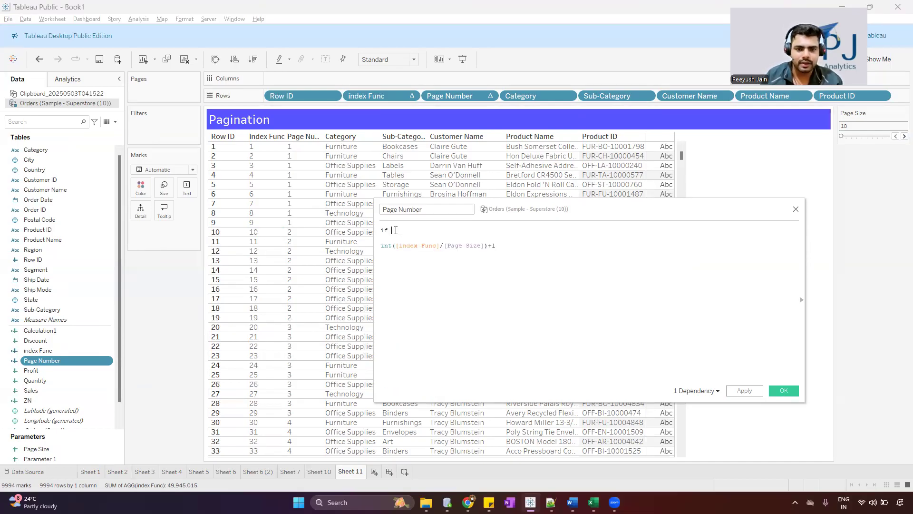
pyautogui.write('inc')
pyautogui.press('Down')
pyautogui.press('Return')
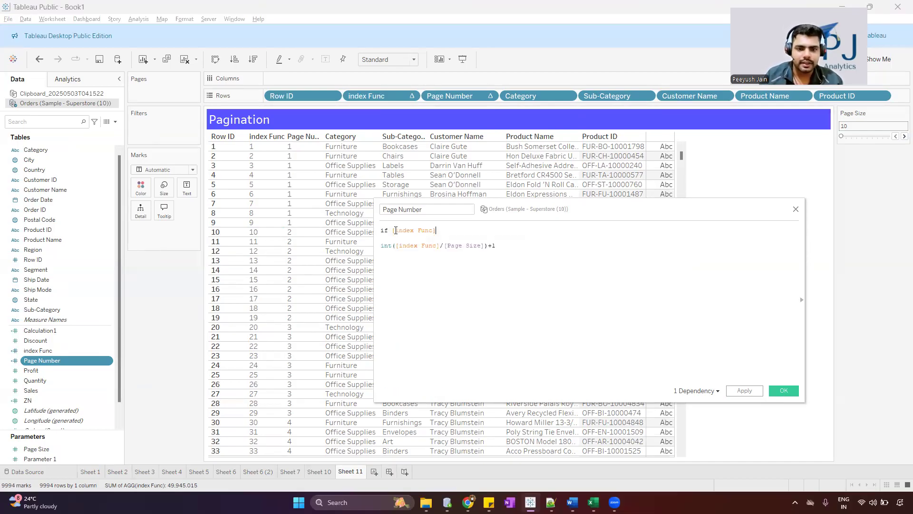
pyautogui.write('%')
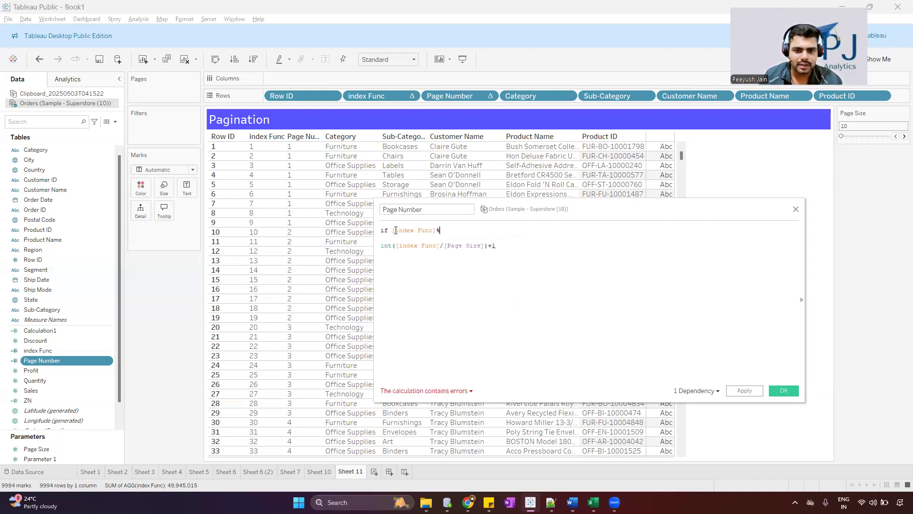
pyautogui.write('pag')
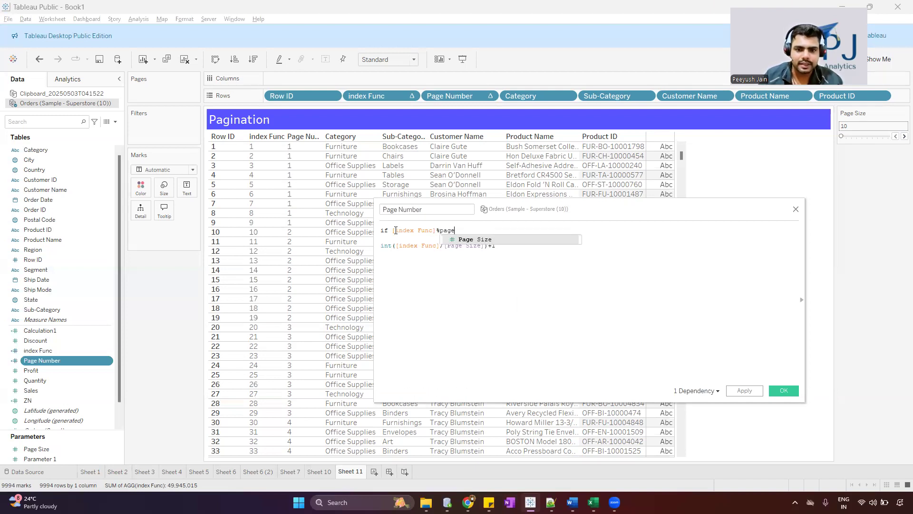
pyautogui.write('e')
pyautogui.press('Return')
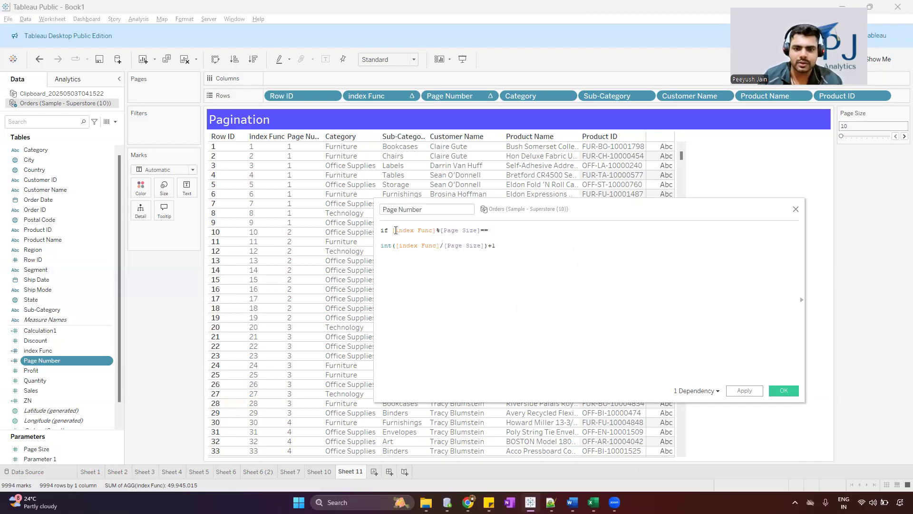
# Review the index Func, Page Size and zero-remainder parts of the condition in the Page Number formula
pyautogui.doubleClick(397, 230)
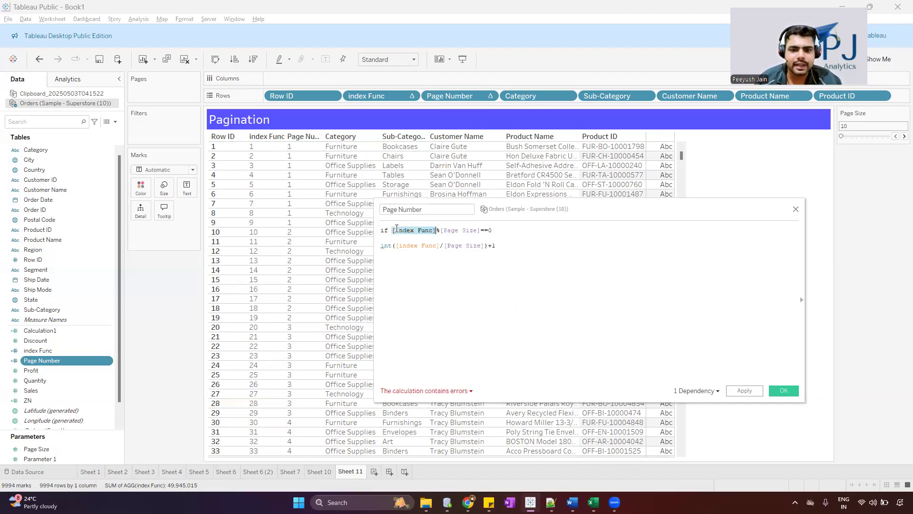
pyautogui.press('Down')
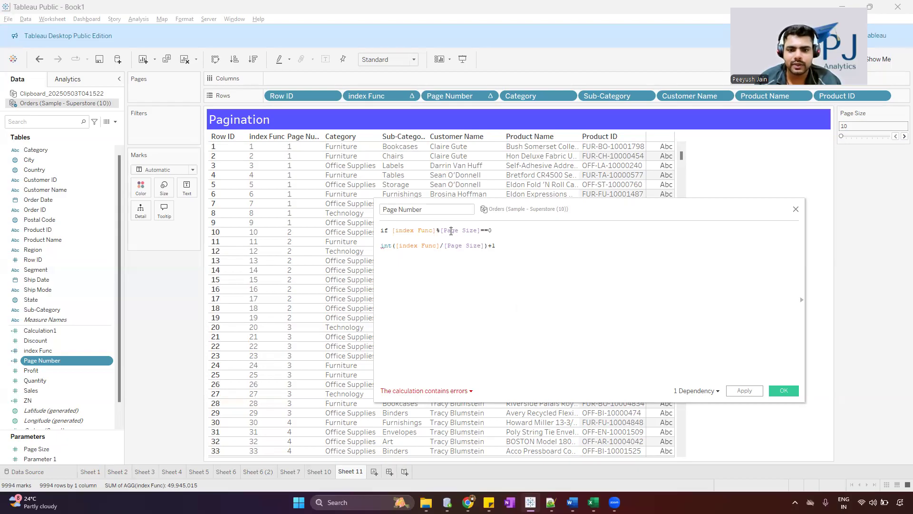
pyautogui.tripleClick(451, 231)
pyautogui.doubleClick(451, 231)
pyautogui.click(511, 233)
pyautogui.moveTo(510, 232); pyautogui.dragTo(446, 231)
pyautogui.click(510, 233)
pyautogui.moveTo(510, 233); pyautogui.dragTo(393, 230)
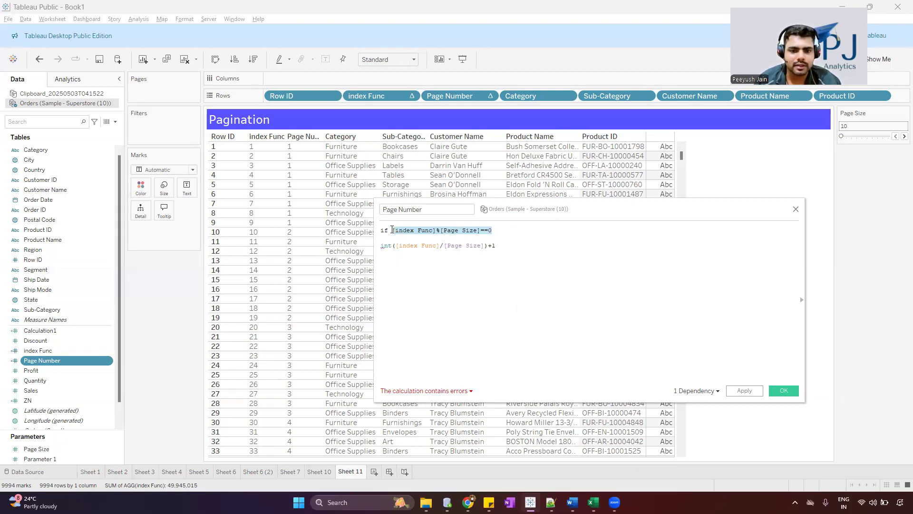
pyautogui.click(513, 233)
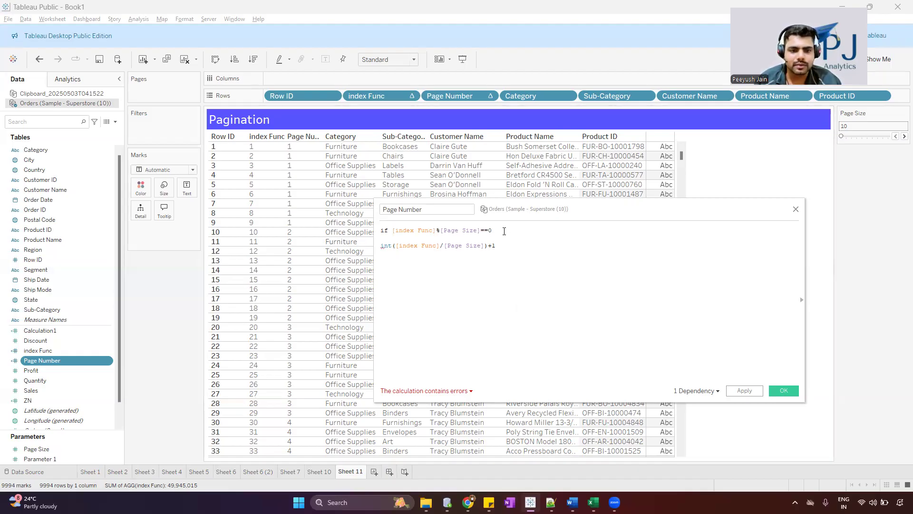
# Add the branch then [index Func]/[Page Size] directly below the condition in the Page Number calculation
pyautogui.moveTo(512, 214); pyautogui.dragTo(435, 233)
pyautogui.click(547, 233)
pyautogui.press('Return')
pyautogui.write('the')
pyautogui.press('BackSpace')
pyautogui.write('n')
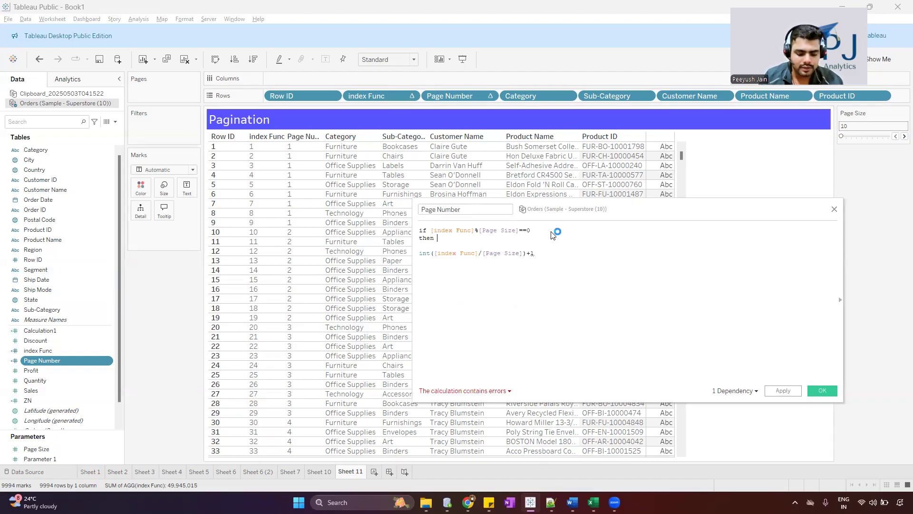
pyautogui.write(' index')
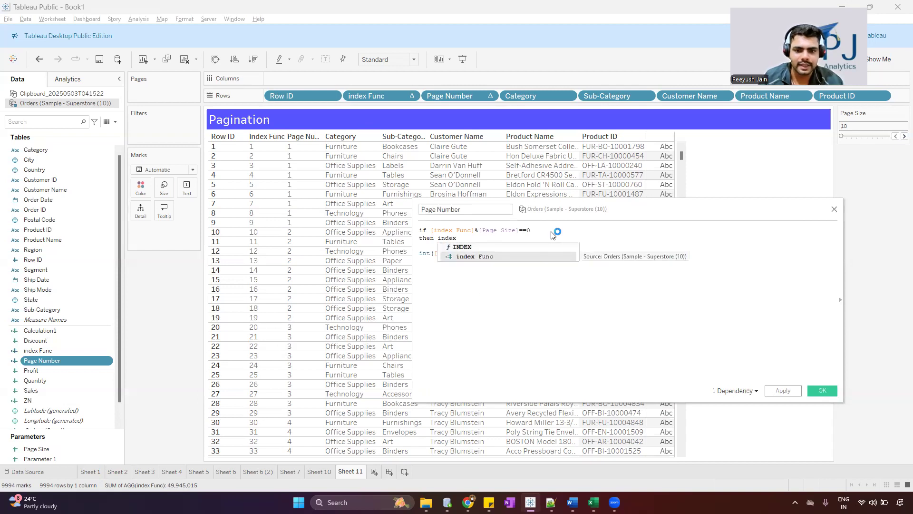
pyautogui.press('Return')
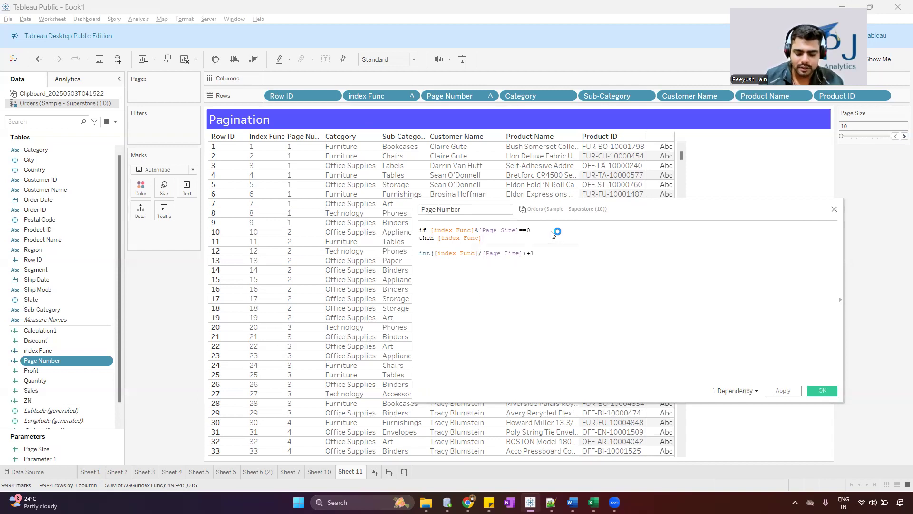
pyautogui.write('/pa')
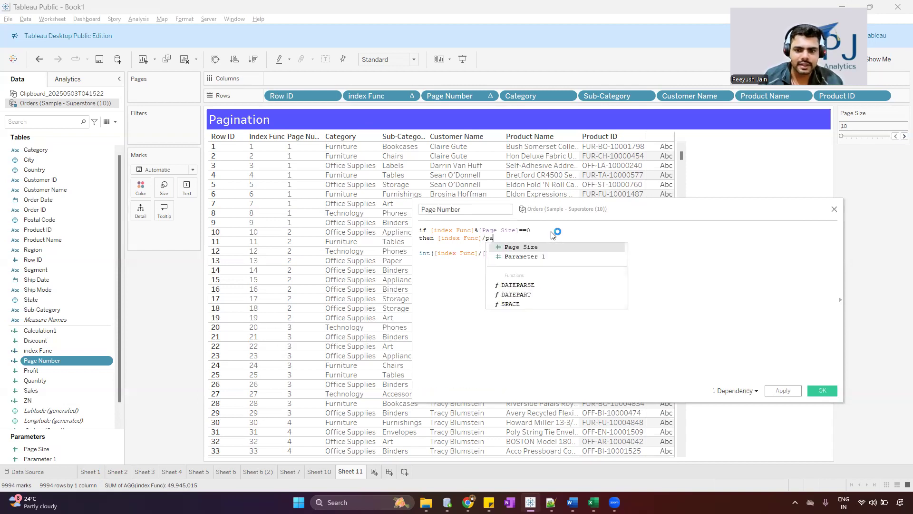
pyautogui.press('Return')
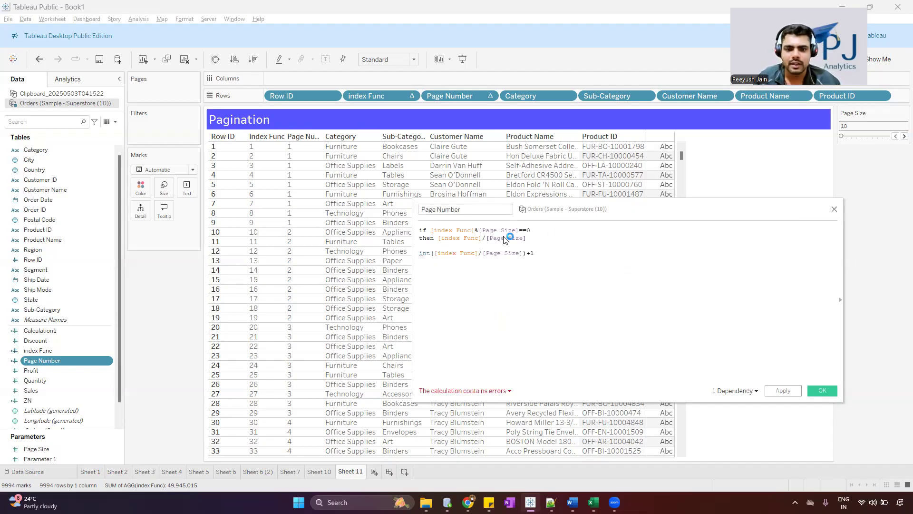
pyautogui.doubleClick(455, 238)
pyautogui.click(456, 232)
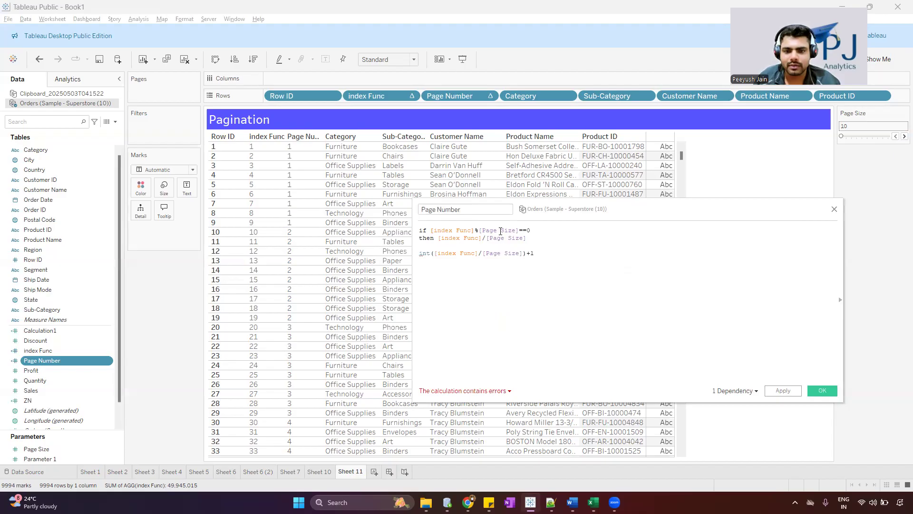
# Review the then branch of the Page Number formula against the table rows with index 10 and 20
pyautogui.moveTo(529, 230); pyautogui.dragTo(435, 239)
pyautogui.click(498, 245)
pyautogui.click(526, 244)
pyautogui.click(264, 233)
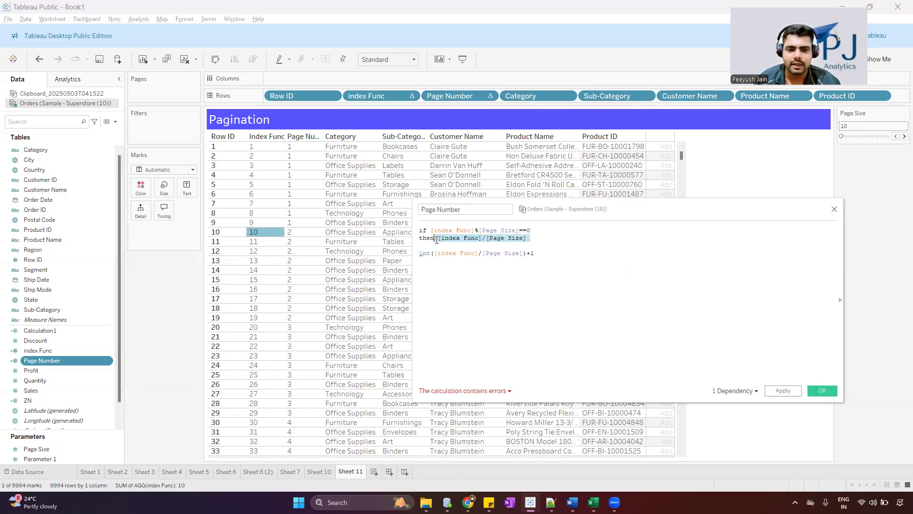
pyautogui.click(261, 232)
pyautogui.click(264, 327)
pyautogui.click(501, 242)
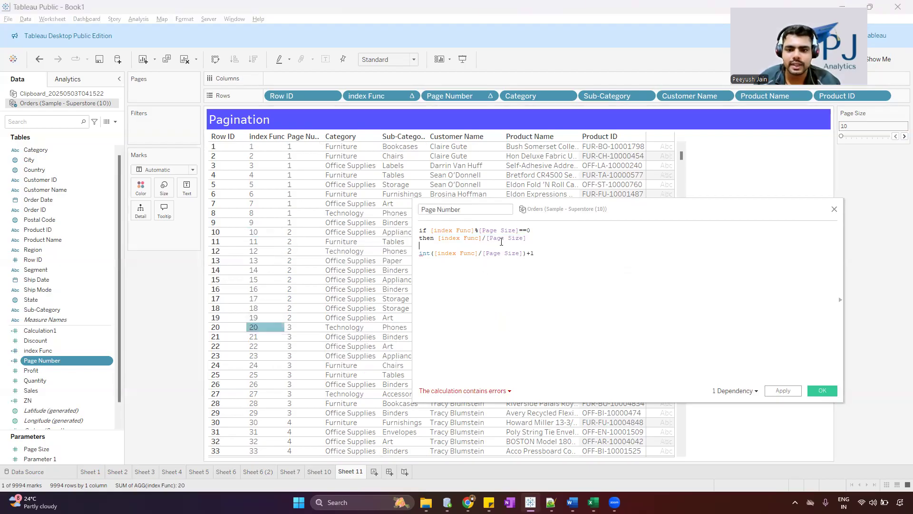
pyautogui.moveTo(456, 242); pyautogui.dragTo(444, 240)
pyautogui.click(507, 252)
pyautogui.click(536, 241)
pyautogui.moveTo(531, 231)
pyautogui.mouseDown()
pyautogui.moveTo(420, 230)
pyautogui.moveTo(517, 238)
pyautogui.mouseUp()
# Complete the Page Number condition with ELSE above the existing int([index Func]/[Page Size])+1 expression and END below it
pyautogui.click(533, 238)
pyautogui.press('Return')
pyautogui.write('else')
pyautogui.press('Return')
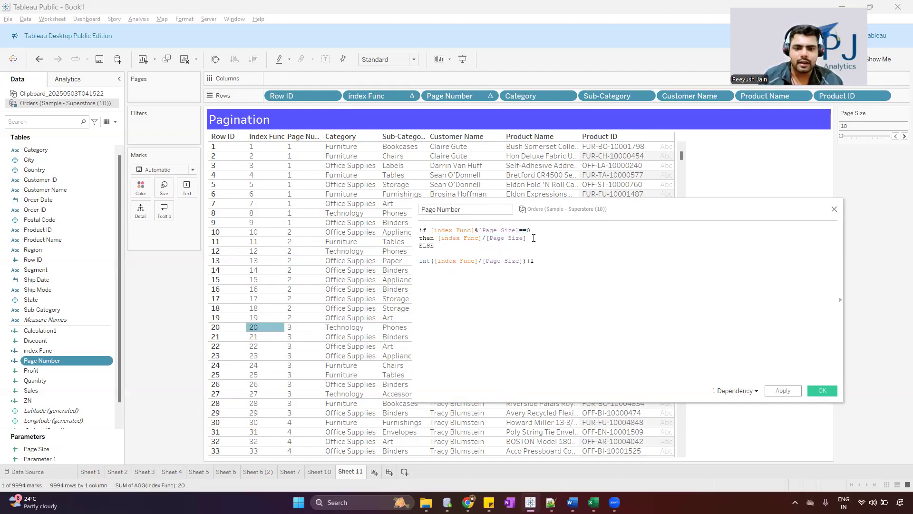
pyautogui.moveTo(536, 261); pyautogui.dragTo(418, 263)
pyautogui.click(551, 258)
pyautogui.press('Return')
pyautogui.write('end')
pyautogui.press('Return')
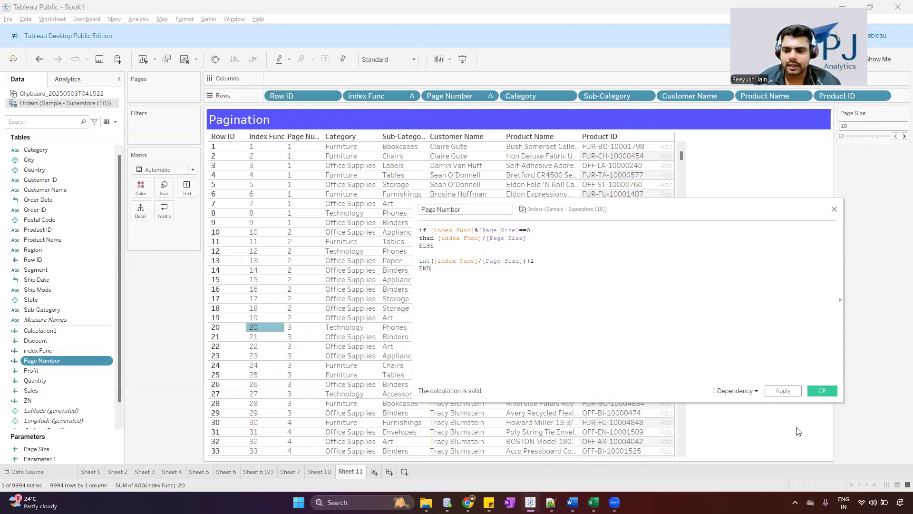
# Remove the blank line after ELSE in the Page Number calculation and save the calculation
pyautogui.click(434, 253)
pyautogui.press('BackSpace')
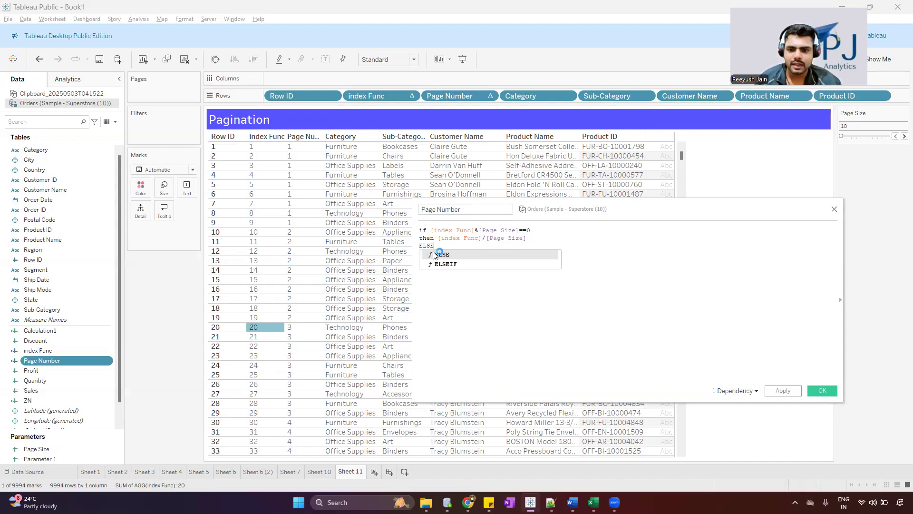
pyautogui.click(822, 391)
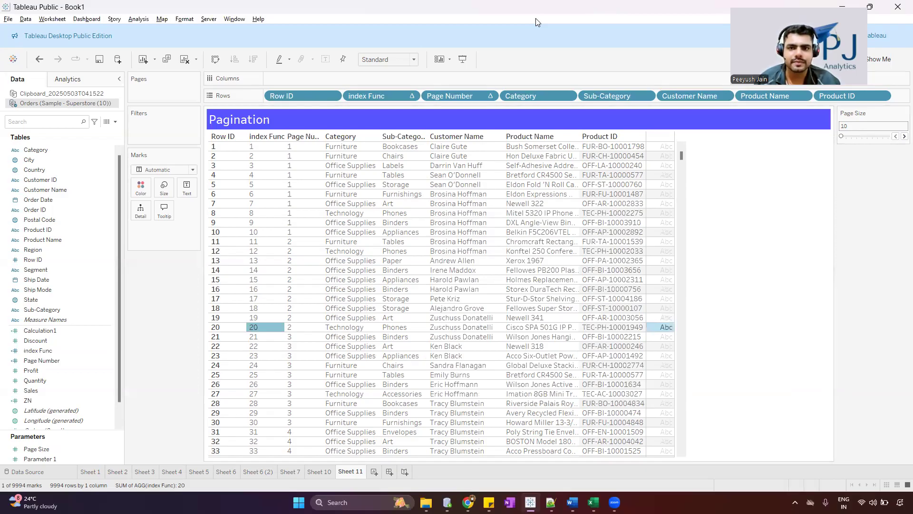
# Check the Page Number assigned to index rows 1–10, 11–20 and 21–30 in the table
pyautogui.moveTo(300, 141); pyautogui.dragTo(298, 233)
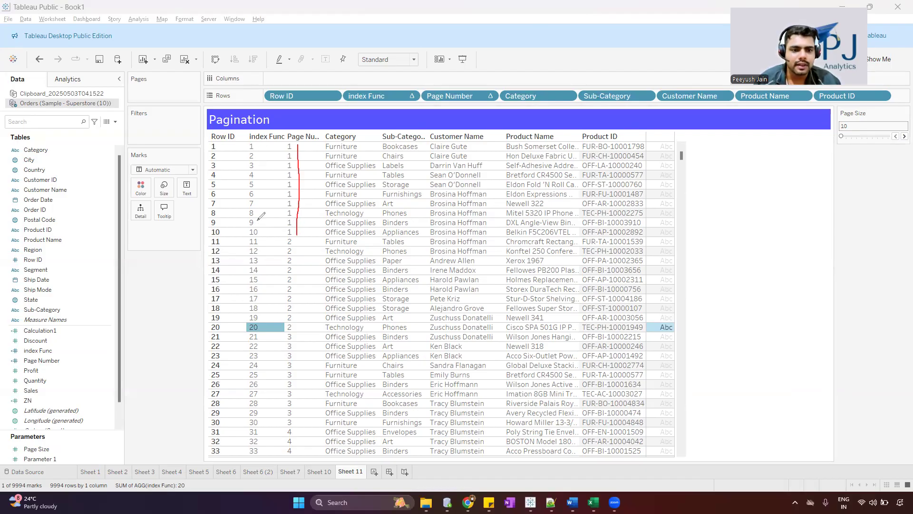
pyautogui.moveTo(261, 241)
pyautogui.mouseDown()
pyautogui.moveTo(257, 327)
pyautogui.moveTo(271, 380)
pyautogui.moveTo(270, 420)
pyautogui.moveTo(261, 423)
pyautogui.mouseUp()
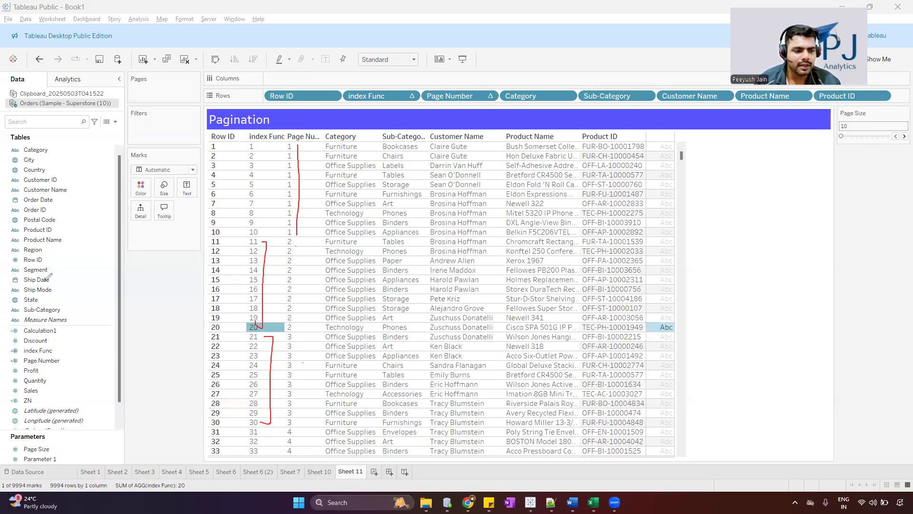
pyautogui.press('Escape')
# Show the Page Number filter as a single-value slider and advance it to page 2
pyautogui.rightClick(453, 95)
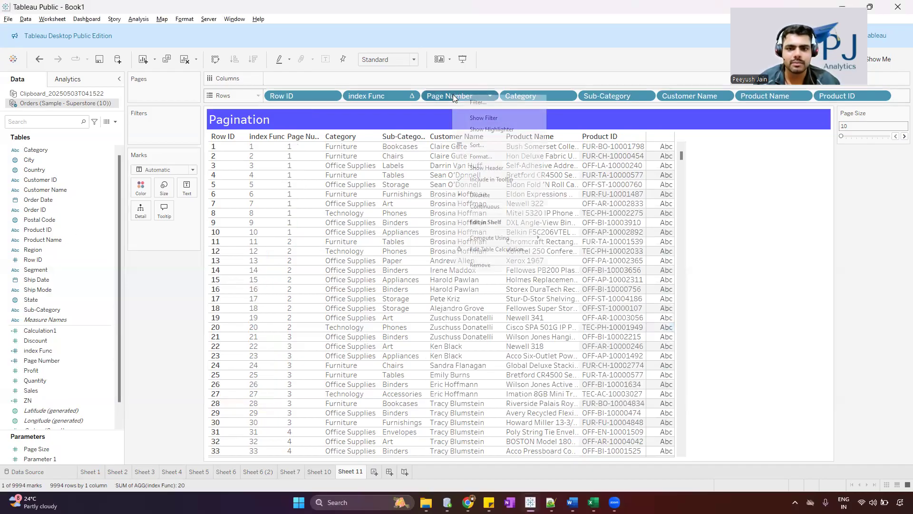
pyautogui.click(494, 115)
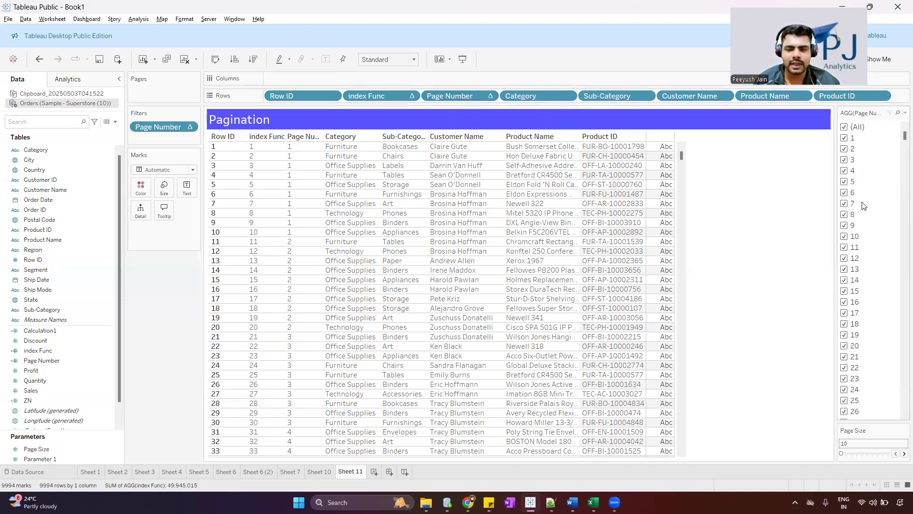
pyautogui.click(899, 114)
pyautogui.click(876, 234)
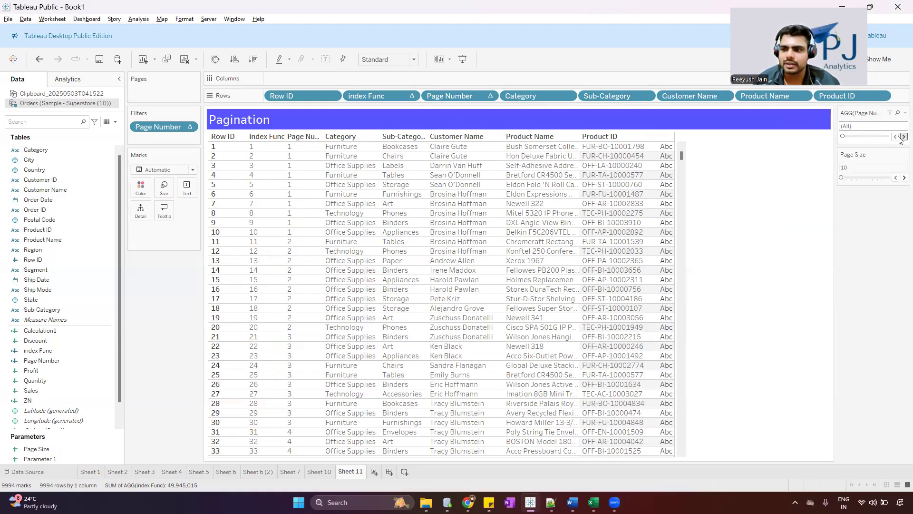
pyautogui.click(902, 136)
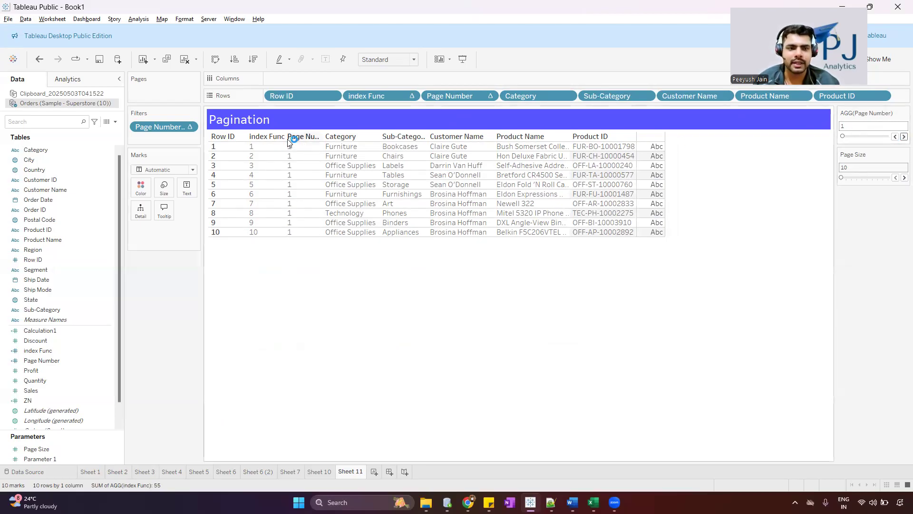
pyautogui.click(903, 137)
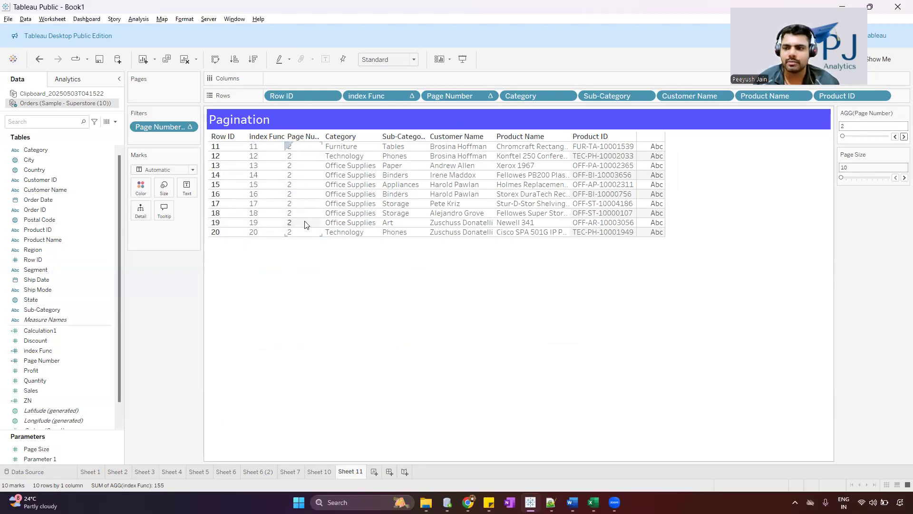
# Increase the Page Size parameter to 50 rows per page
pyautogui.click(900, 179)
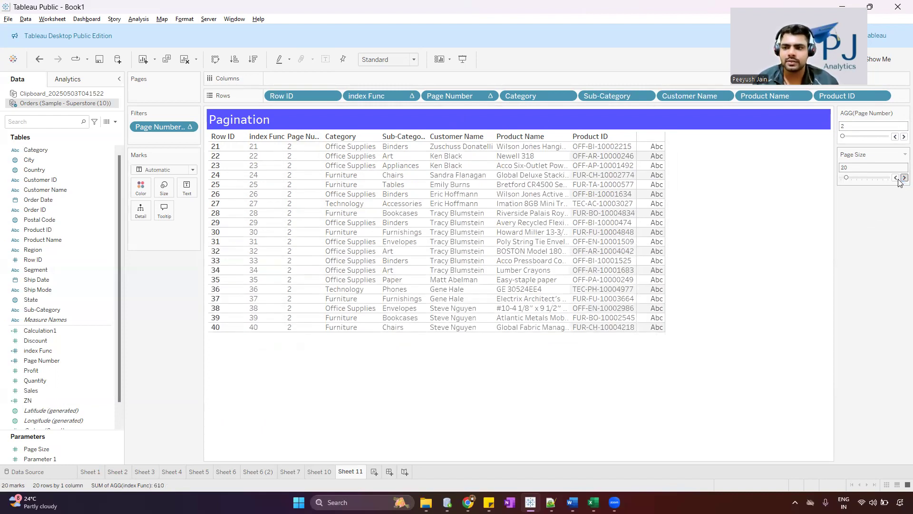
pyautogui.click(904, 177)
pyautogui.click(904, 178)
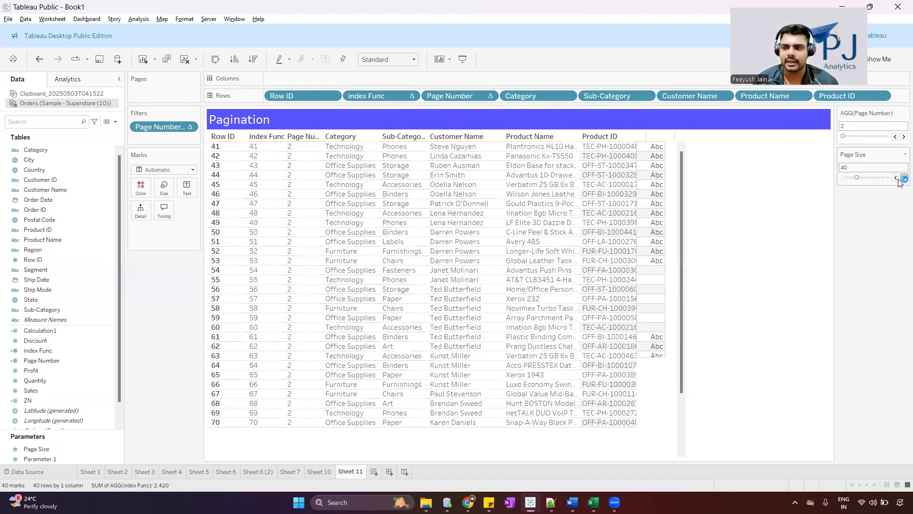
pyautogui.click(903, 178)
# Filter the table to page 1 and inspect its rows through the end, and do the same for page 2
pyautogui.click(895, 137)
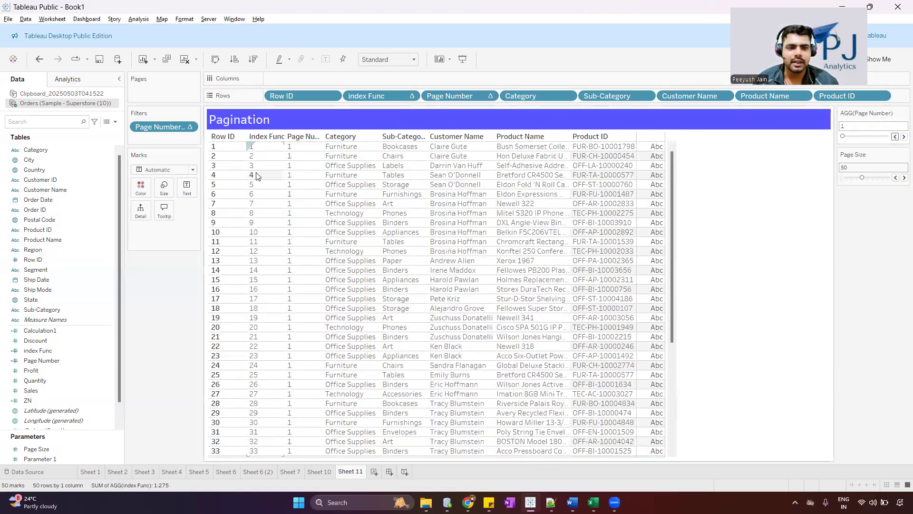
pyautogui.scroll(-5, 257, 176)
pyautogui.scroll(5, 257, 174)
pyautogui.scroll(-5, 290, 336)
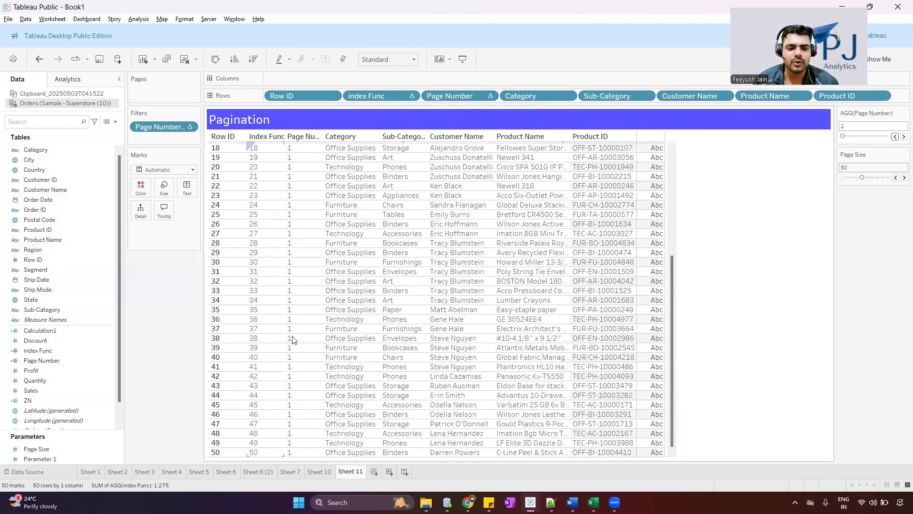
pyautogui.click(903, 138)
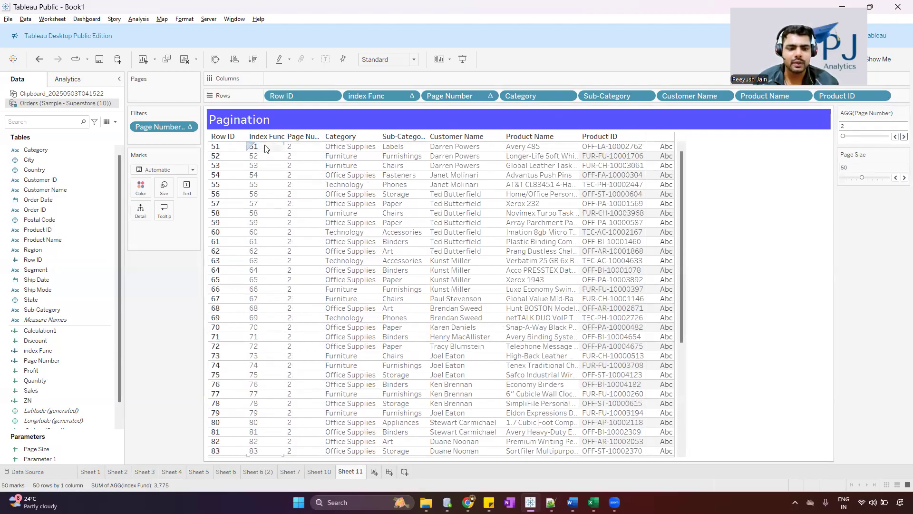
pyautogui.scroll(-5, 270, 295)
# Move the Page Number filter forward to page 200 and set the Page Size parameter to 30
pyautogui.click(900, 137)
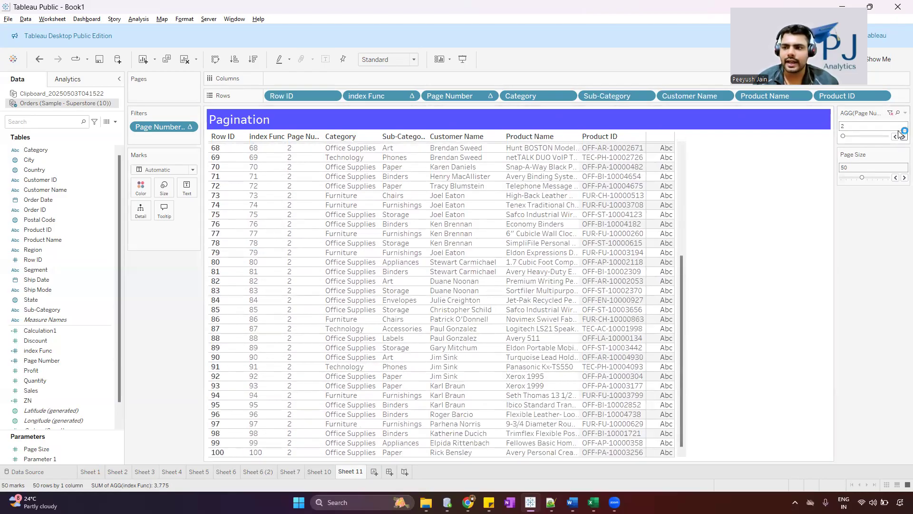
pyautogui.click(902, 138)
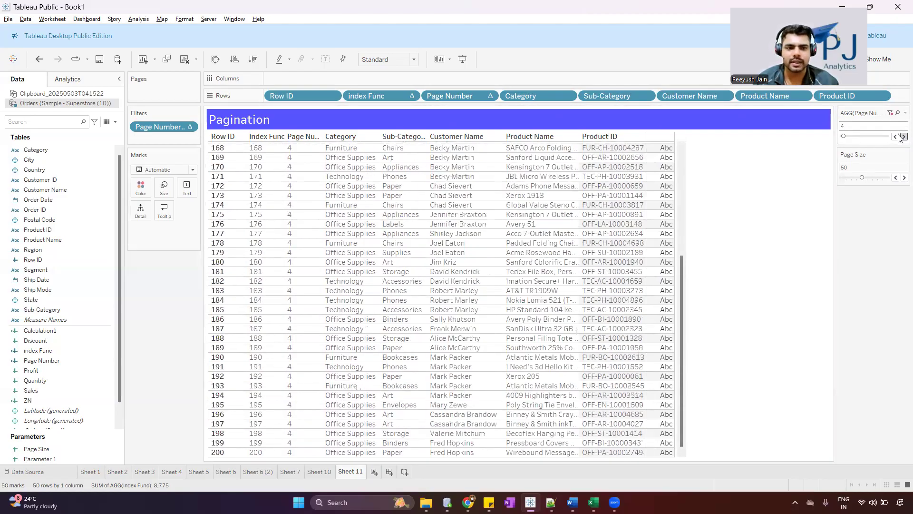
pyautogui.click(902, 137)
pyautogui.moveTo(844, 136); pyautogui.dragTo(901, 138)
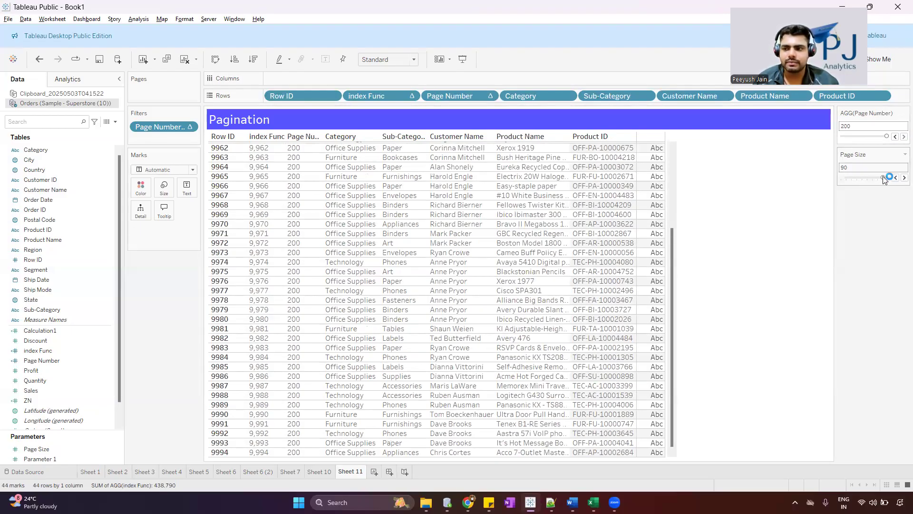
pyautogui.moveTo(883, 176); pyautogui.dragTo(856, 178)
pyautogui.click(852, 178)
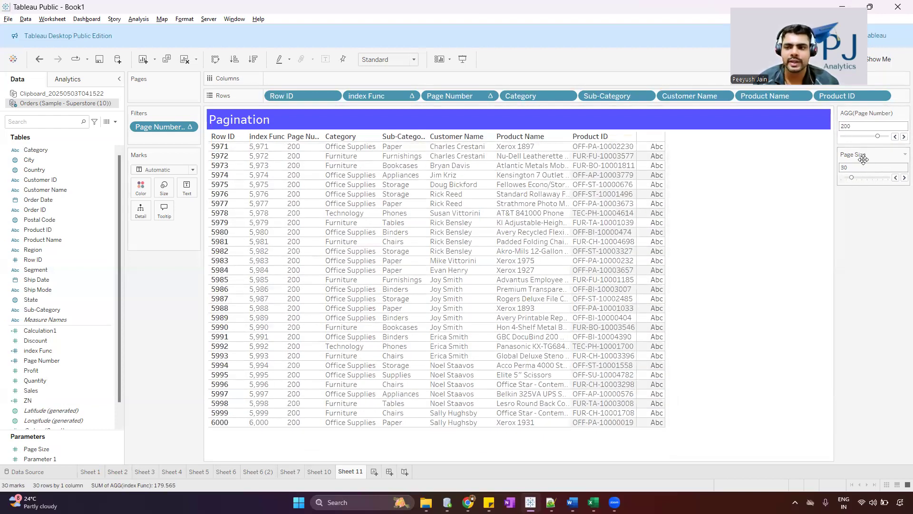
# Open the Page Size parameter for editing and switch its allowable values to All and back to Range
pyautogui.rightClick(63, 446)
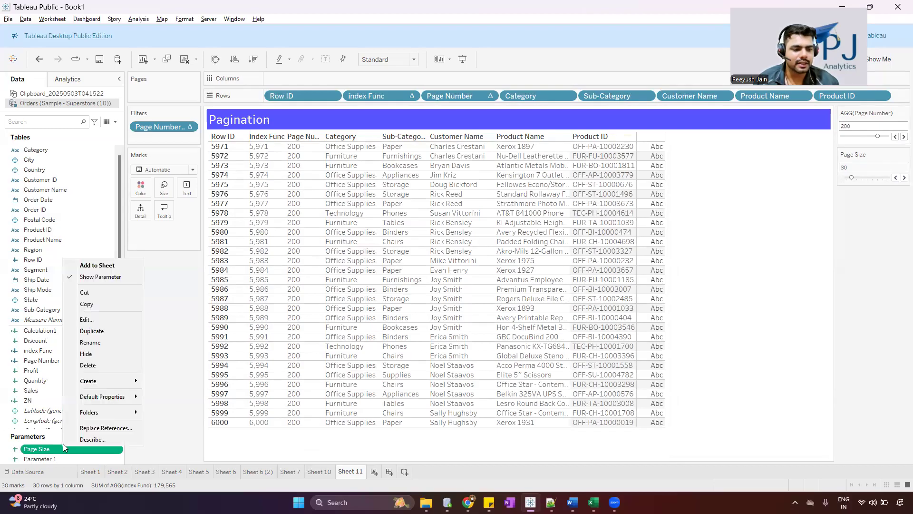
pyautogui.click(97, 319)
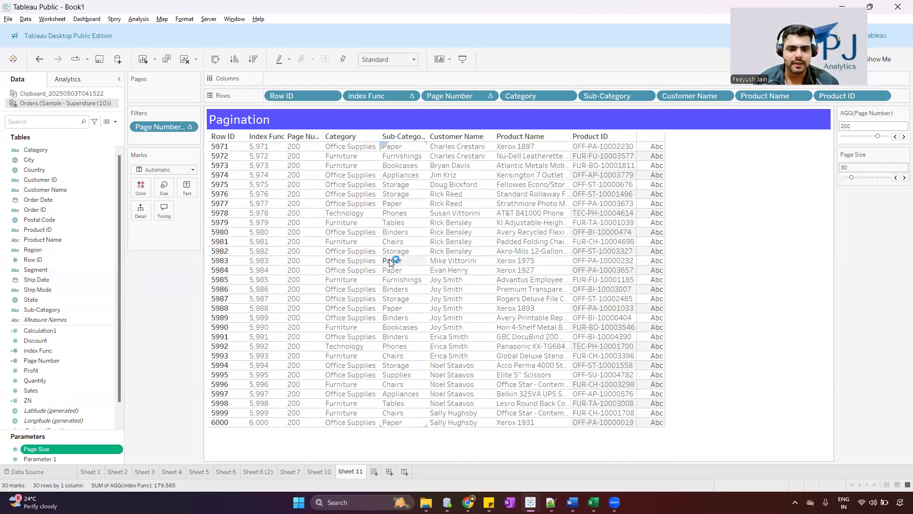
pyautogui.moveTo(446, 101); pyautogui.dragTo(481, 99)
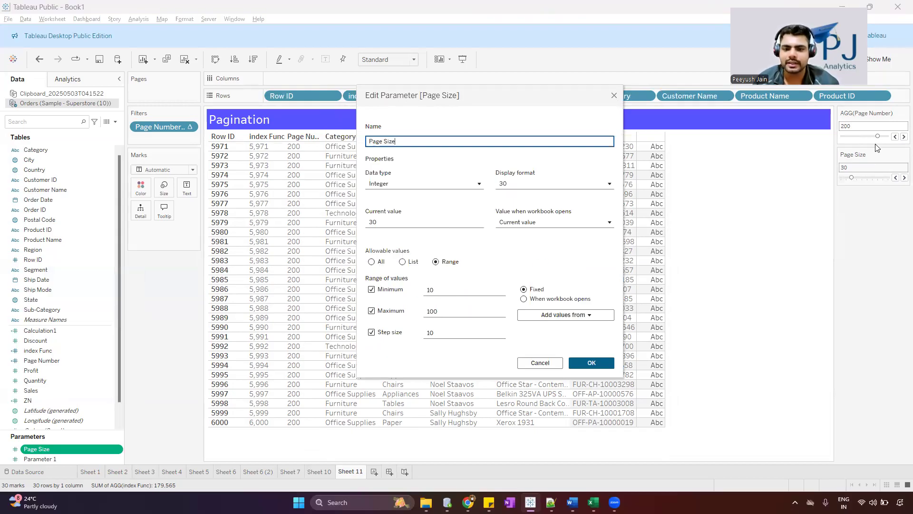
pyautogui.click(450, 290)
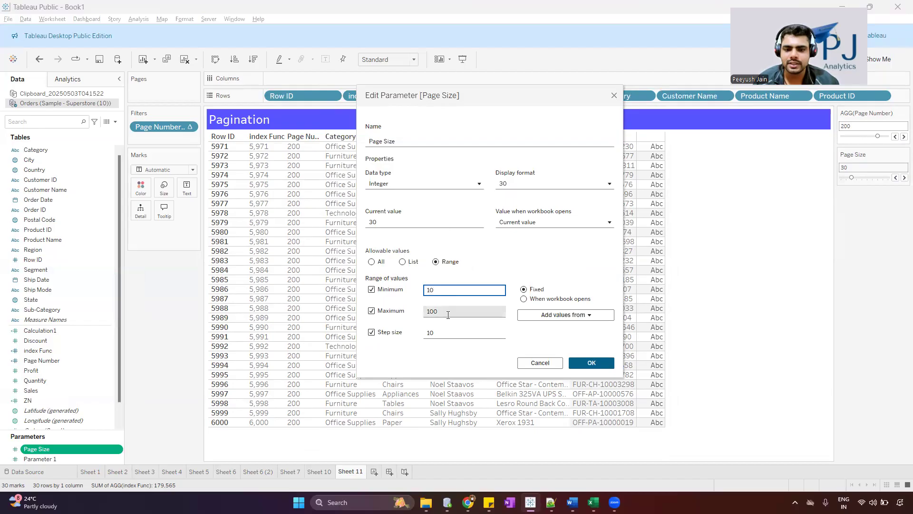
pyautogui.click(379, 263)
pyautogui.click(454, 263)
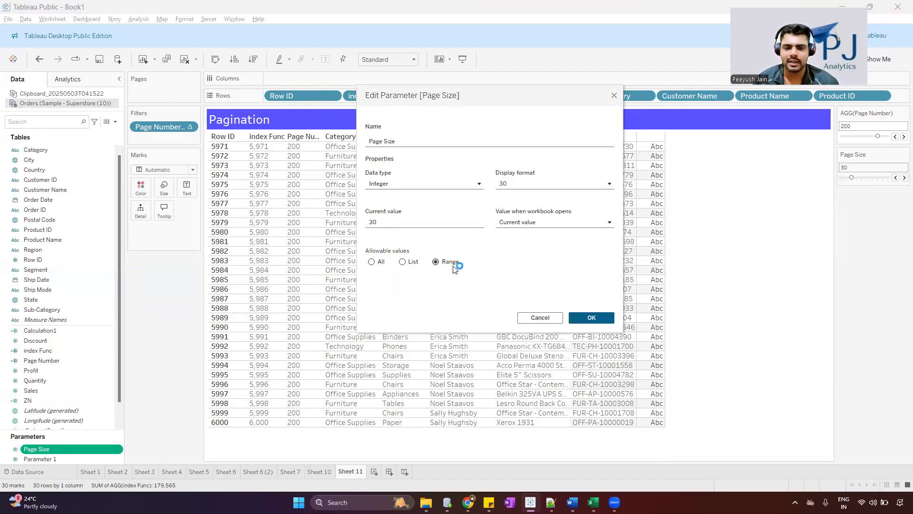
# Define the Page Size range with minimum 10, maximum 100 and a fixed step size, and save the parameter
pyautogui.click(371, 290)
pyautogui.click(371, 310)
pyautogui.click(471, 292)
pyautogui.write('0')
pyautogui.click(372, 332)
pyautogui.click(461, 330)
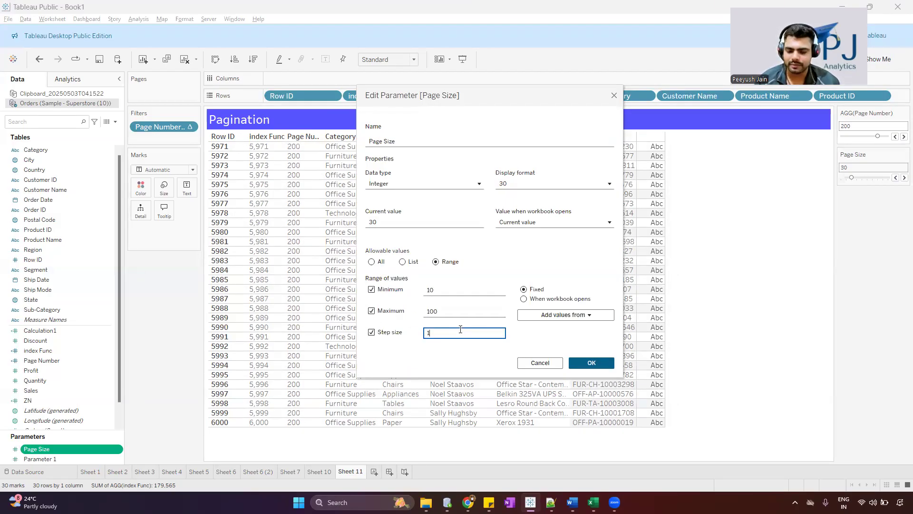
pyautogui.click(591, 362)
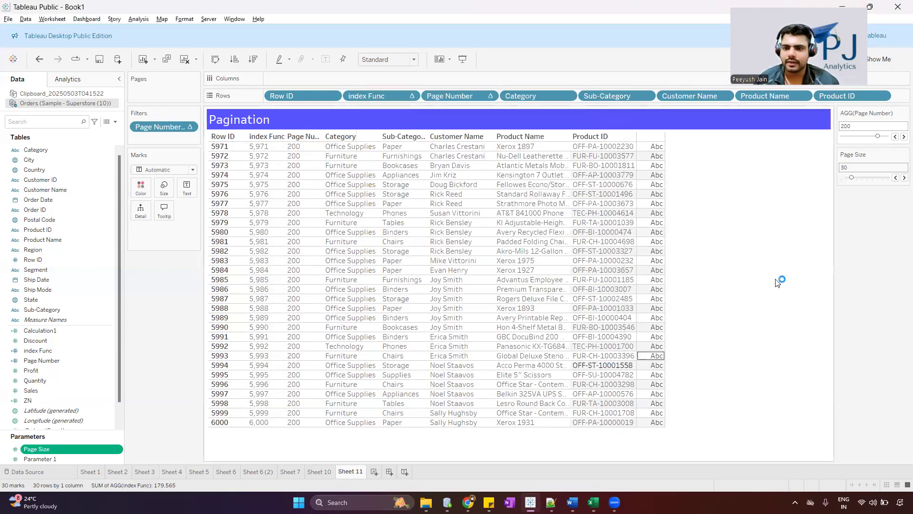